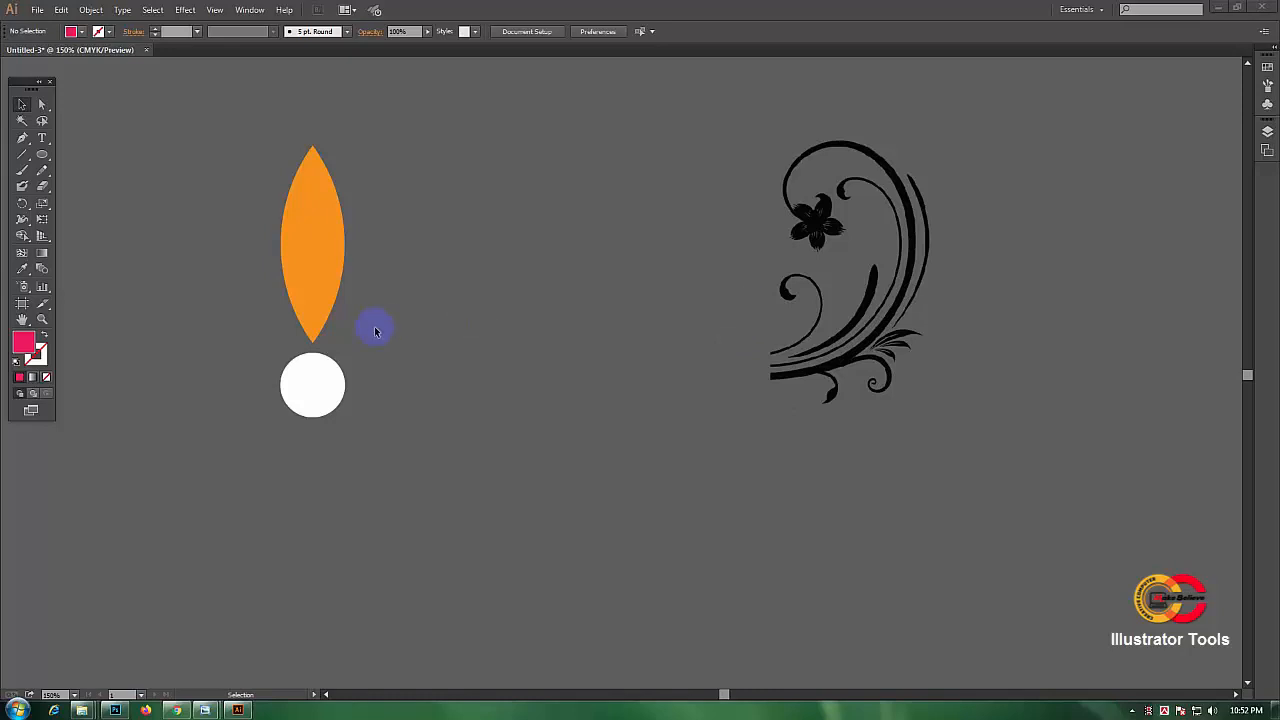
# Step: Reposition the Tools panel slightly to the right on the workspace
pyautogui.click(321, 221)
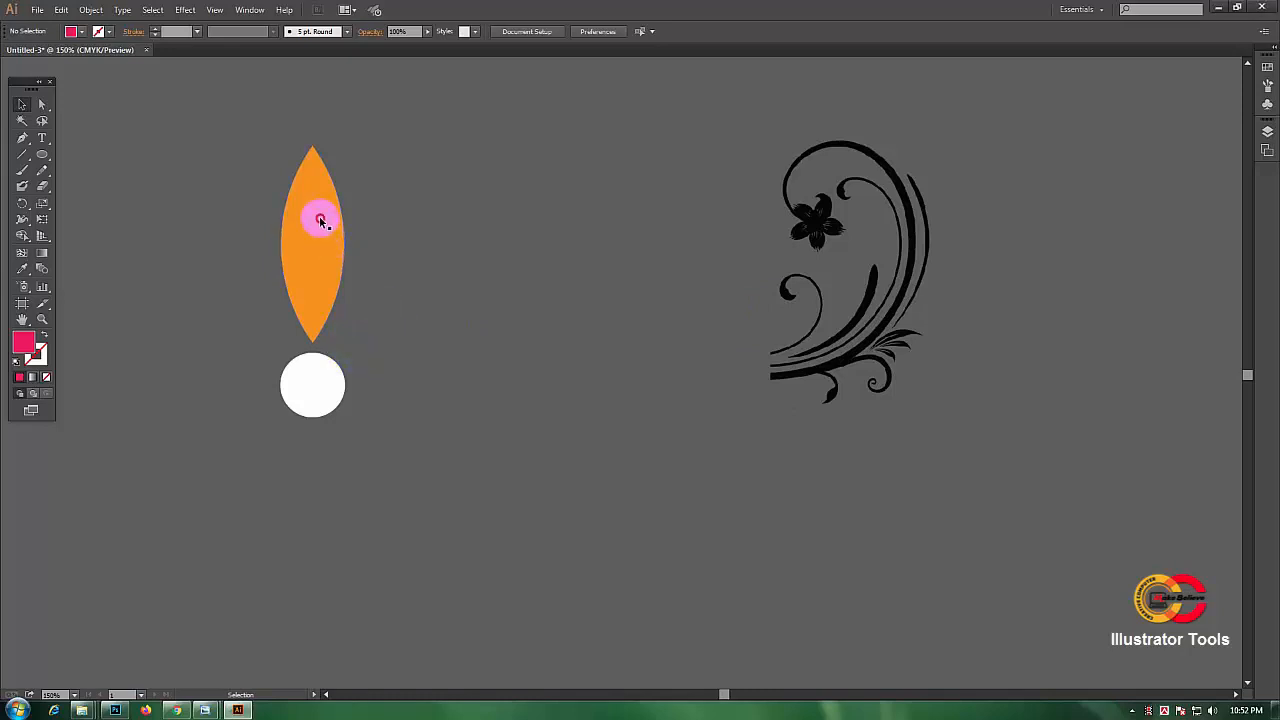
pyautogui.click(421, 234)
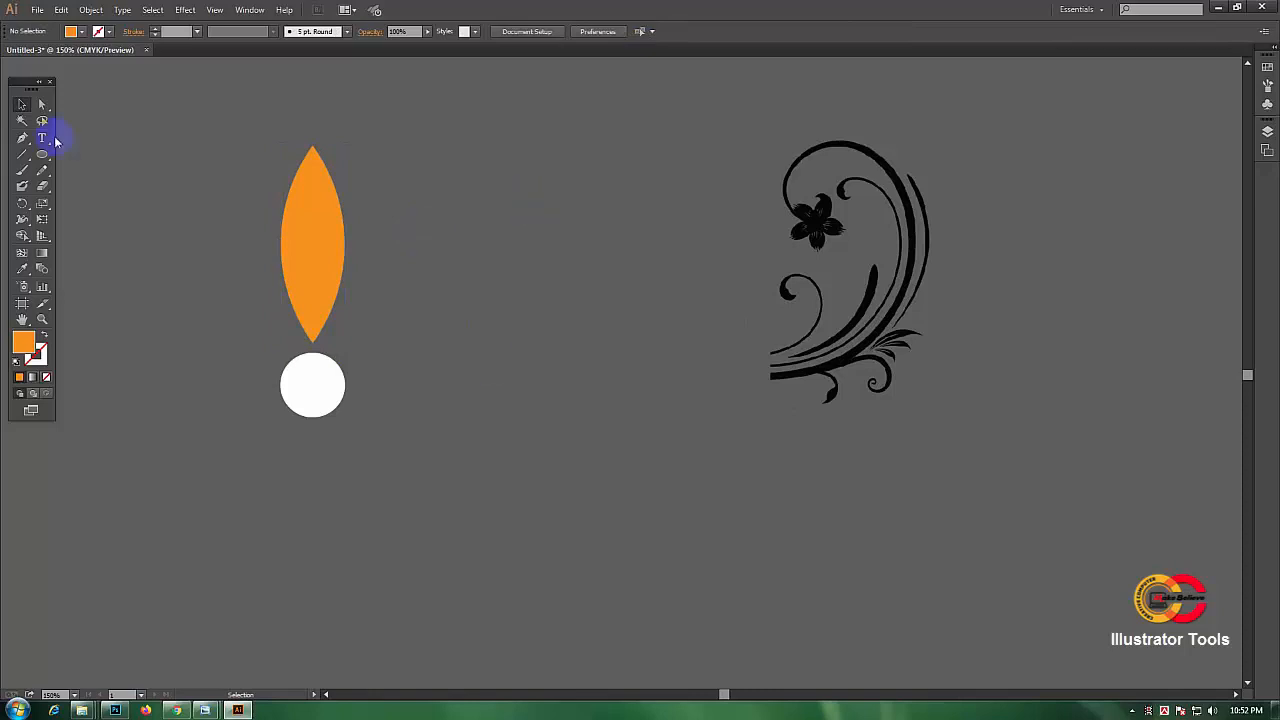
pyautogui.moveTo(25, 85); pyautogui.dragTo(66, 87)
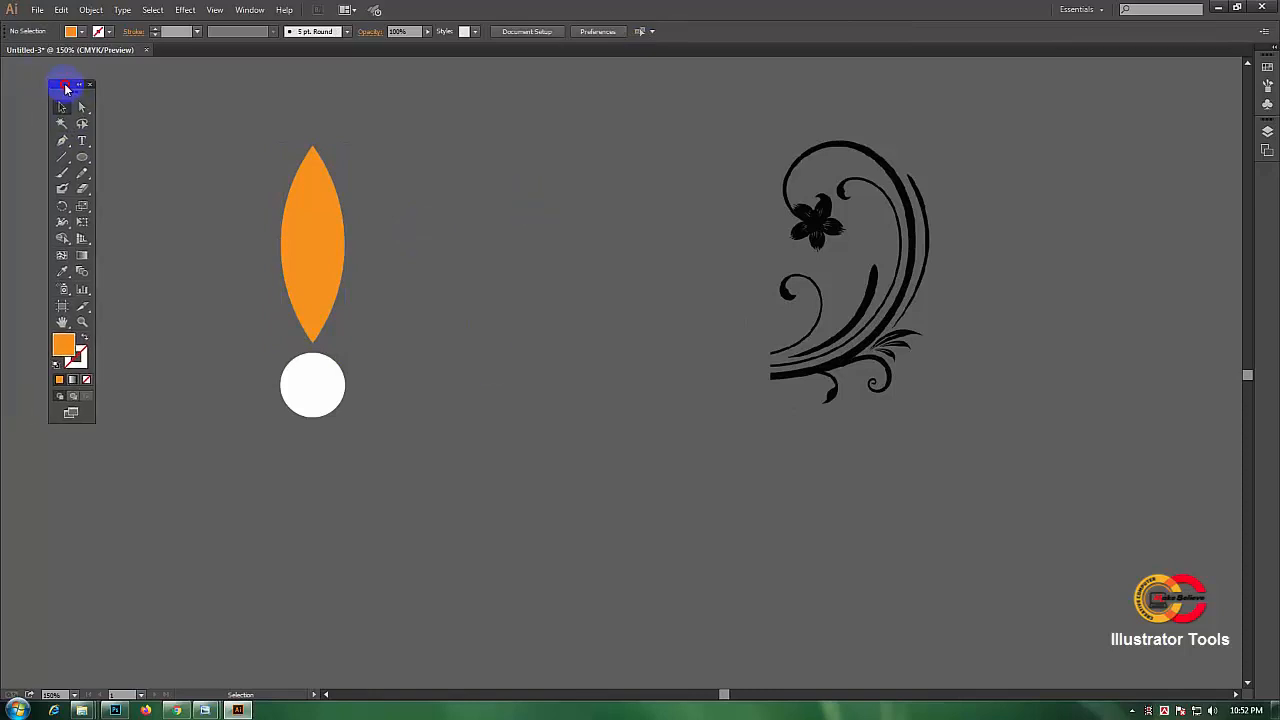
# Step: Tear off the Rotate and Reflect tool group as a floating panel and place it above the canvas
pyautogui.click(63, 207)
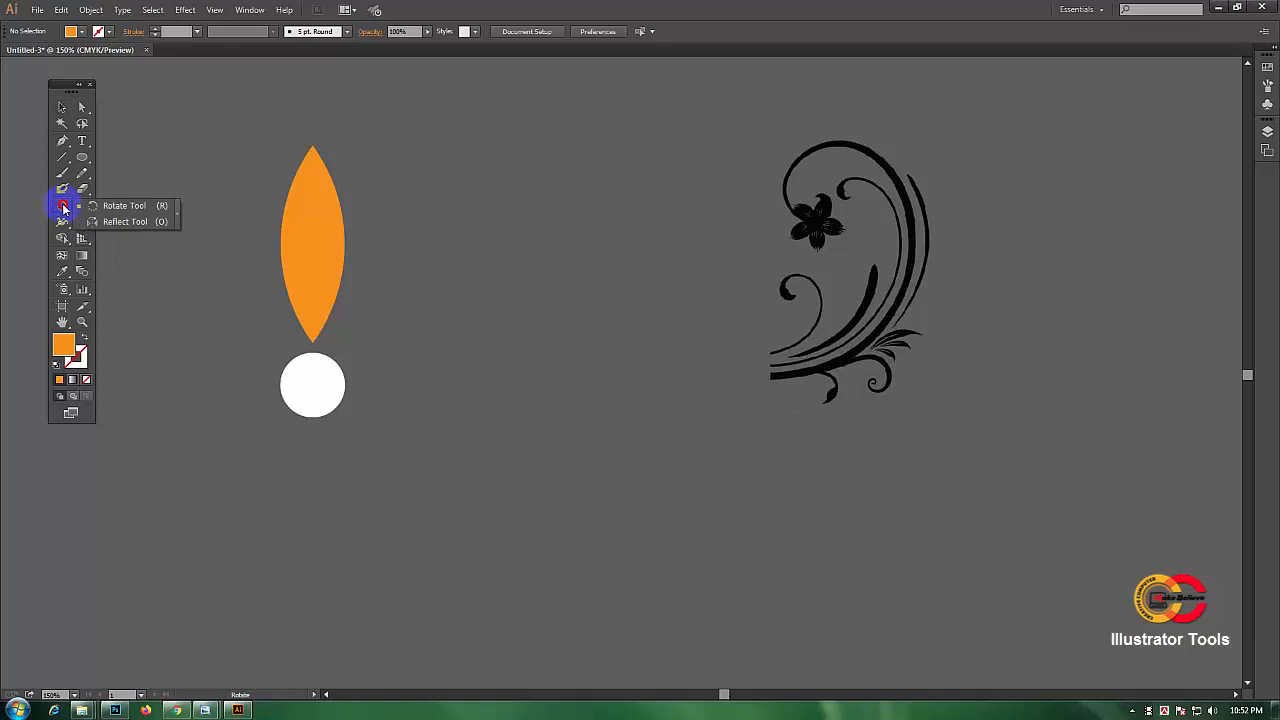
pyautogui.moveTo(63, 207); pyautogui.dragTo(124, 210)
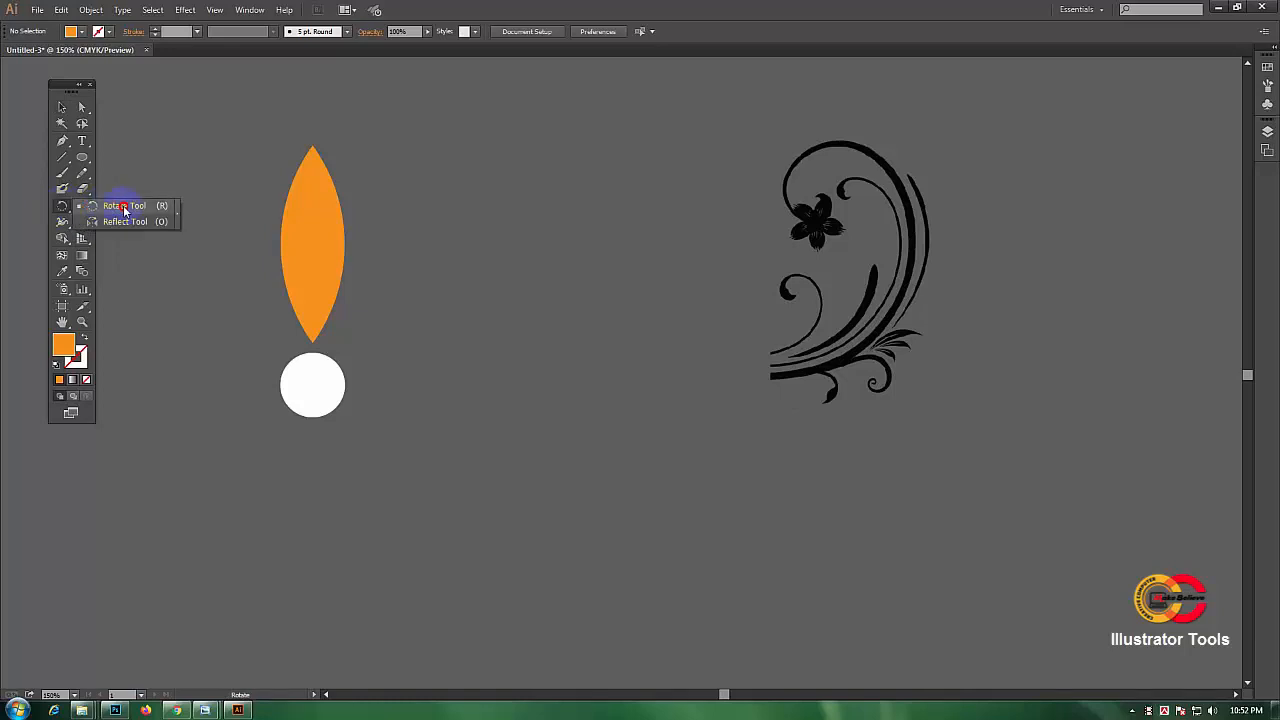
pyautogui.moveTo(124, 210); pyautogui.dragTo(146, 211)
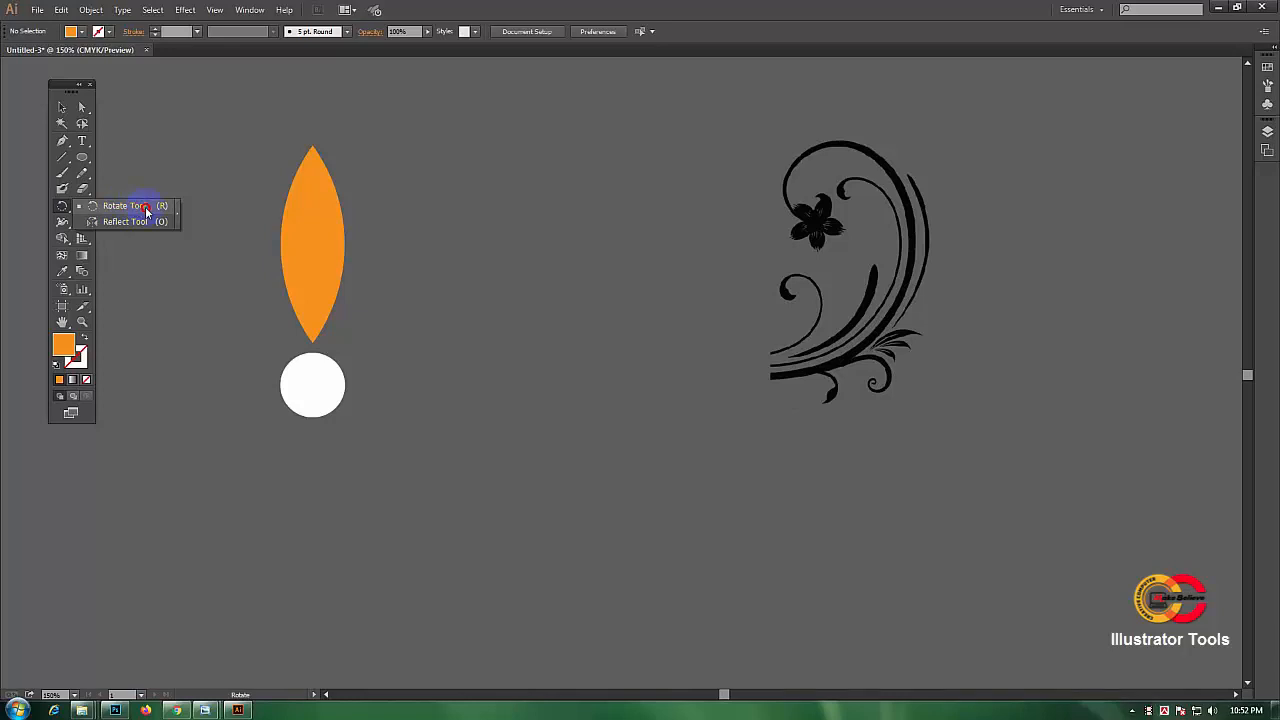
pyautogui.moveTo(146, 211); pyautogui.dragTo(178, 217)
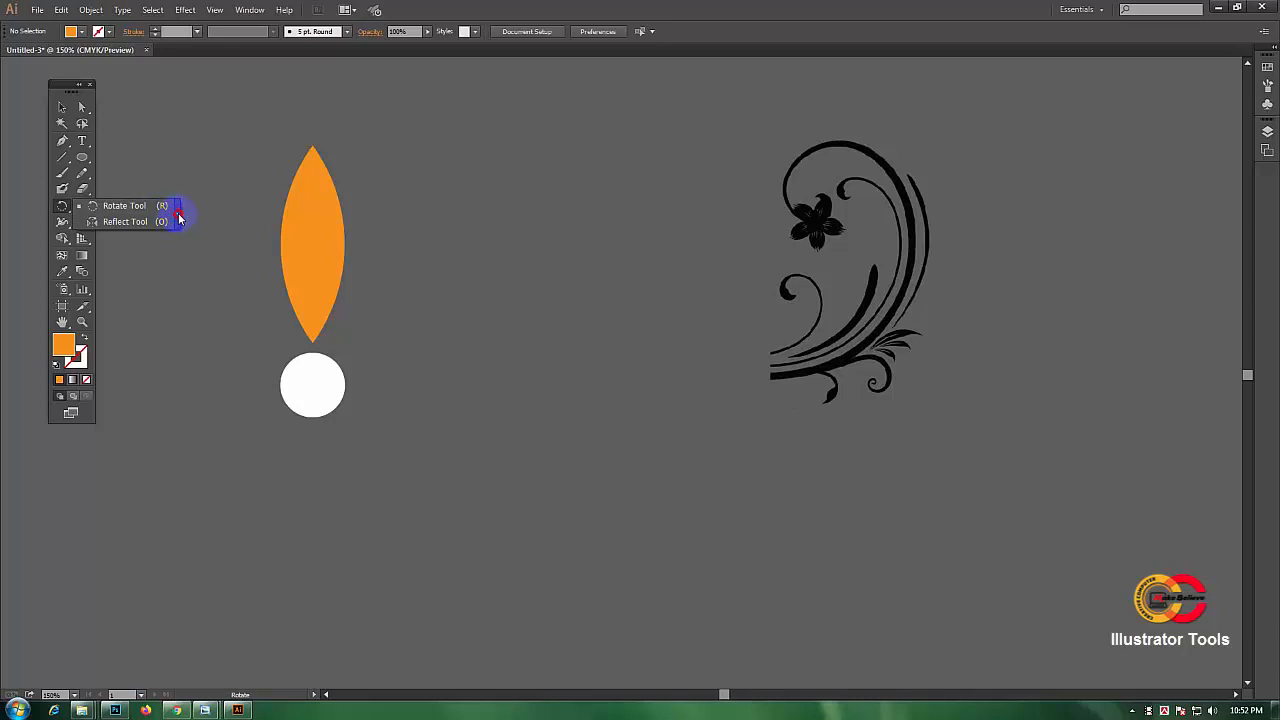
pyautogui.click(179, 215)
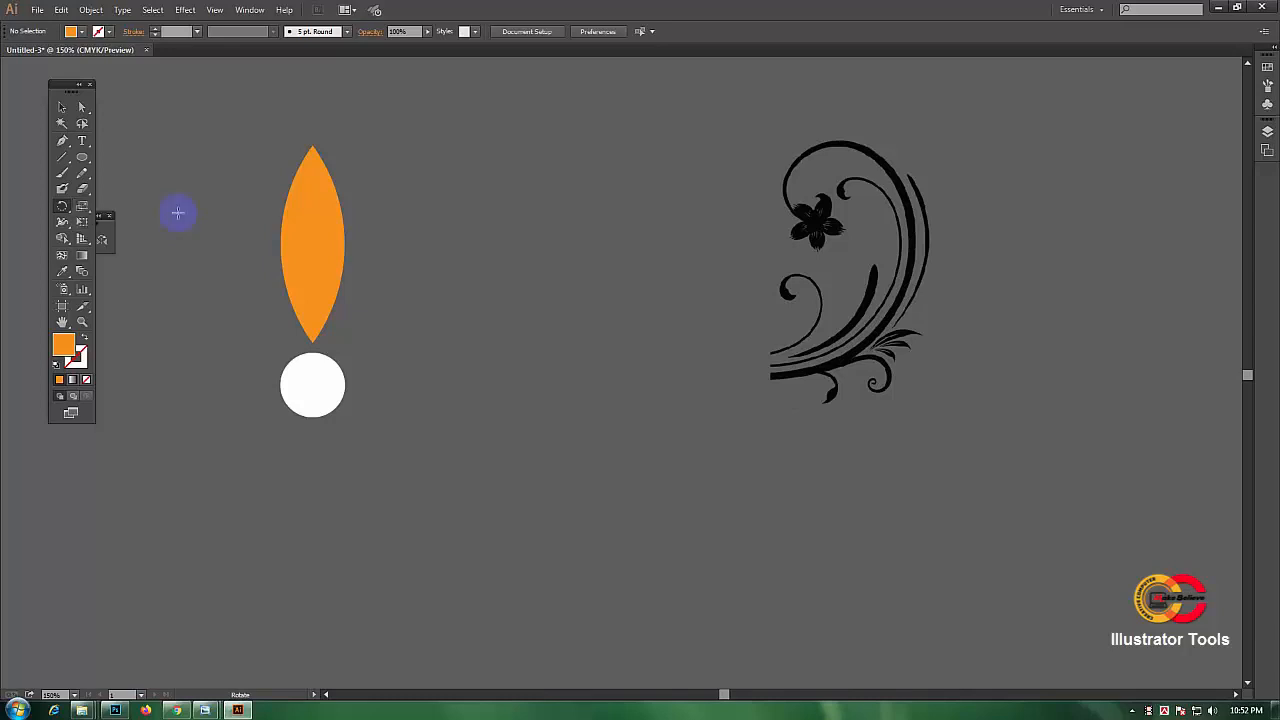
pyautogui.click(106, 229)
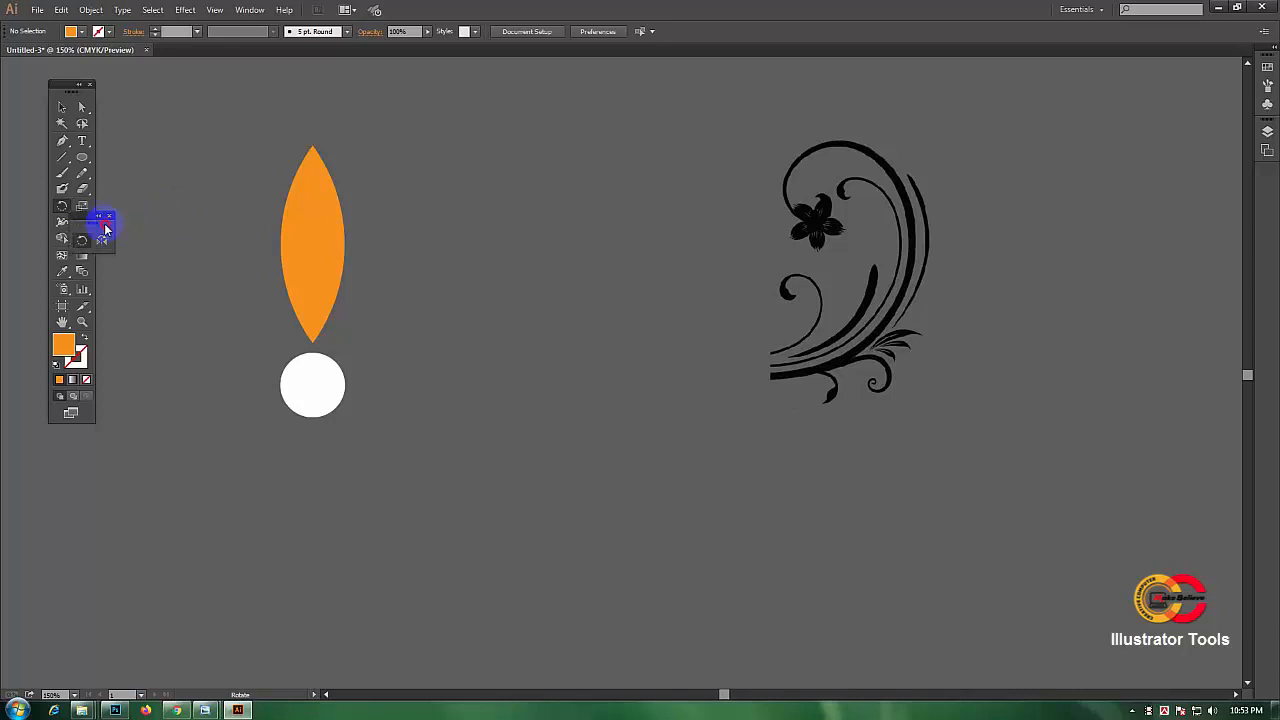
pyautogui.moveTo(106, 229); pyautogui.dragTo(617, 135)
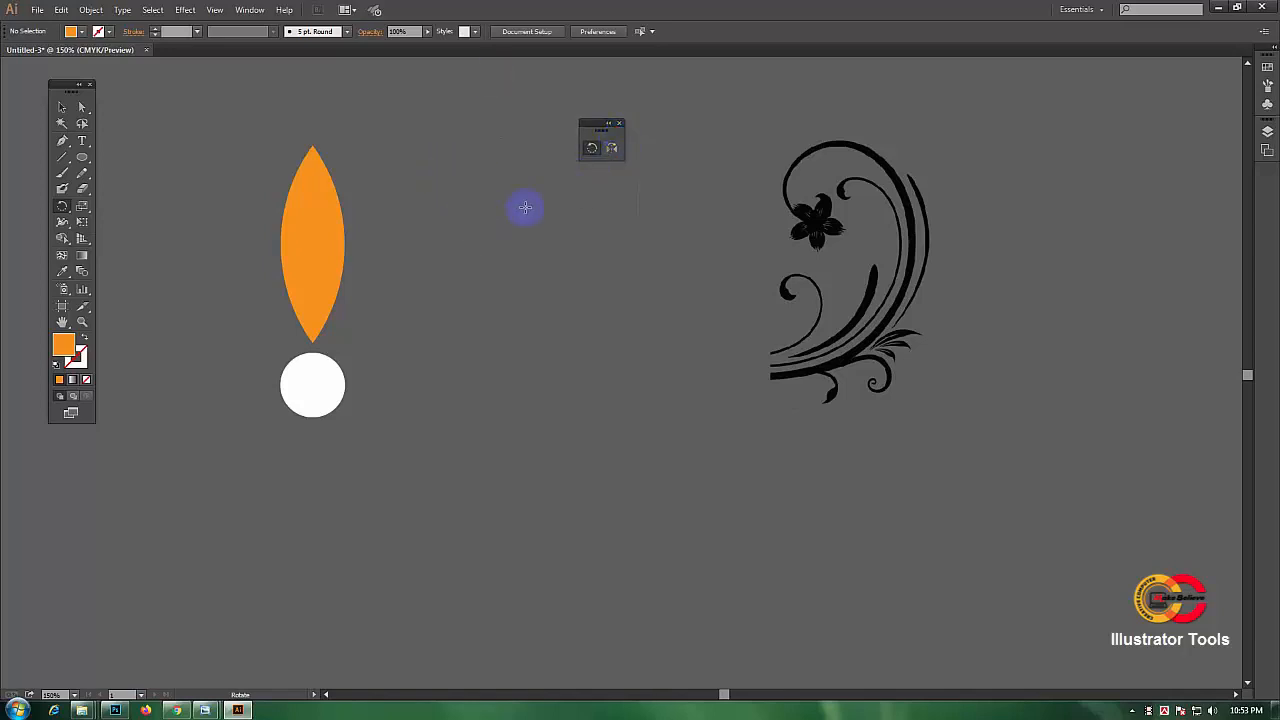
pyautogui.moveTo(604, 128); pyautogui.dragTo(603, 124)
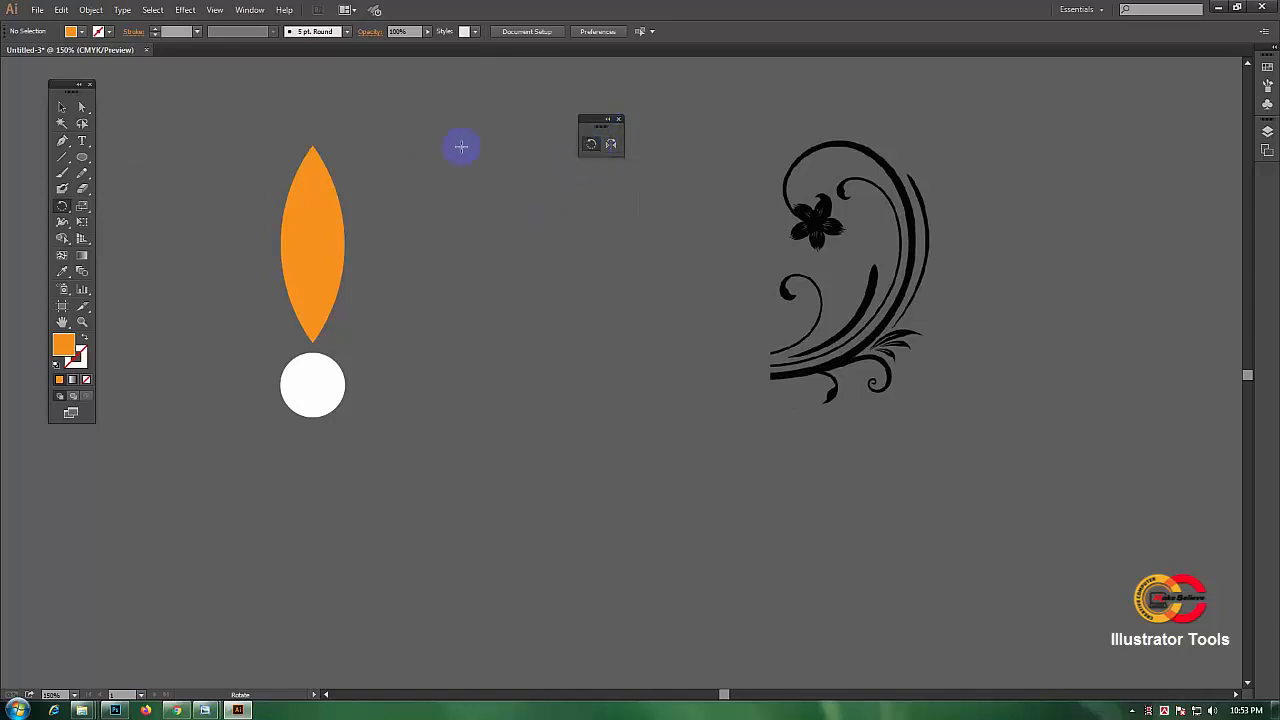
# Step: Select the orange leaf and open the Rotate dialog with the pivot at the white circle's centre
pyautogui.click(61, 107)
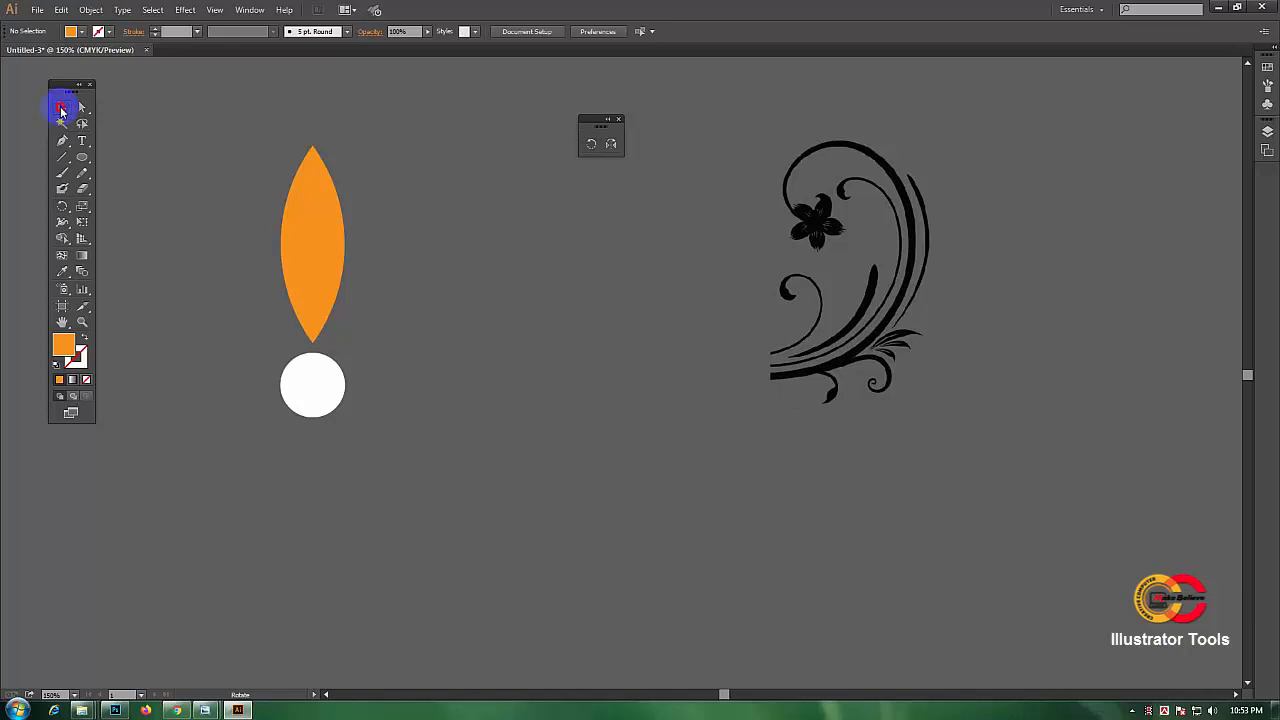
pyautogui.click(319, 185)
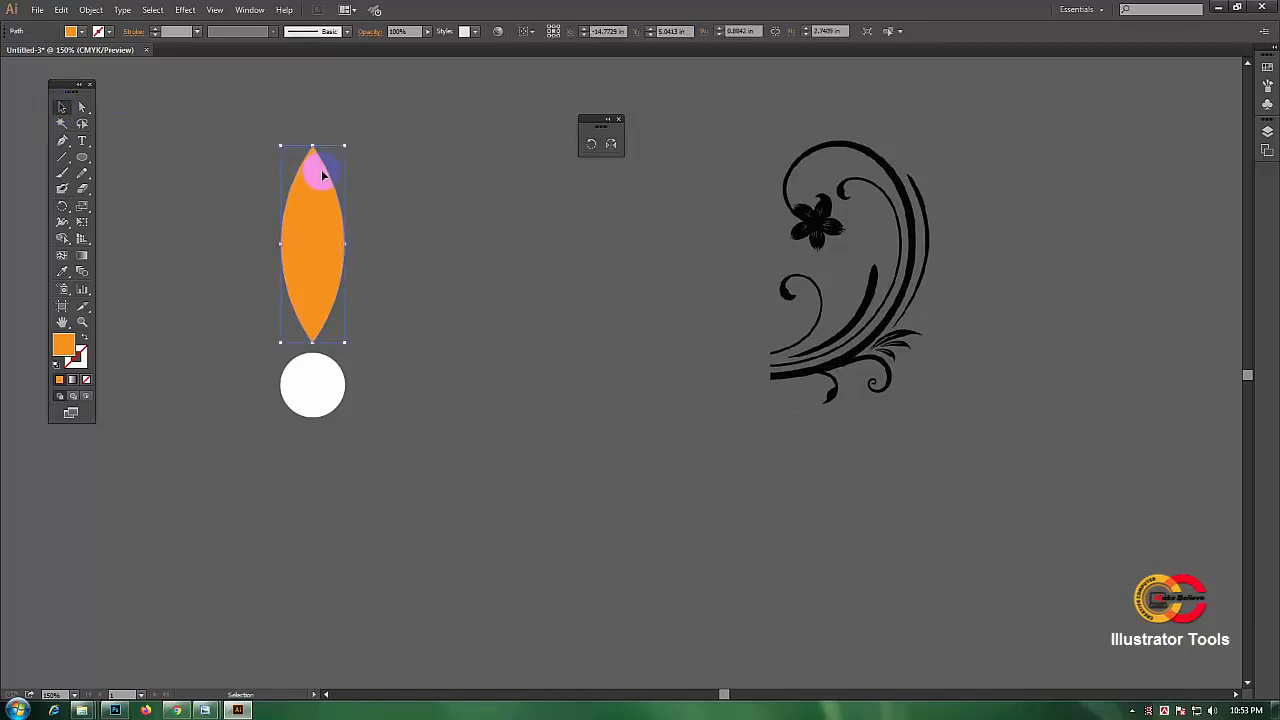
pyautogui.click(590, 145)
pyautogui.click(322, 387)
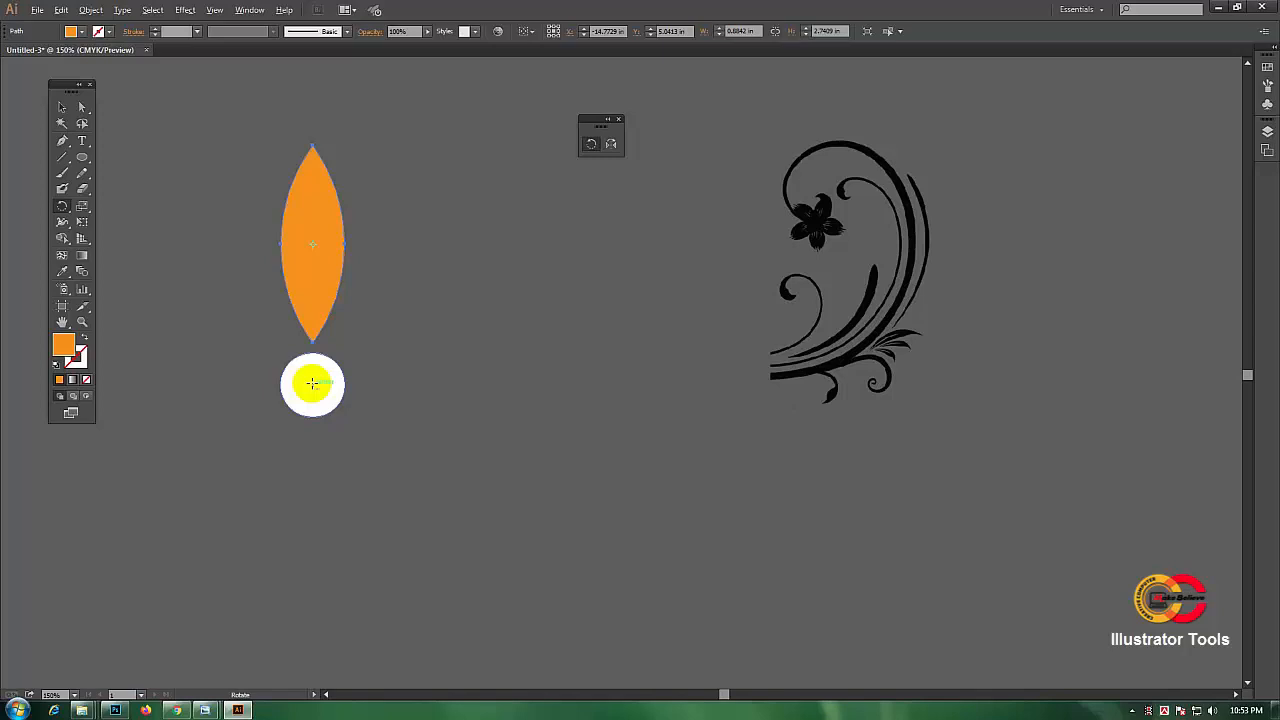
pyautogui.keyDown('alt'); pyautogui.click(312, 383); pyautogui.keyUp('alt')
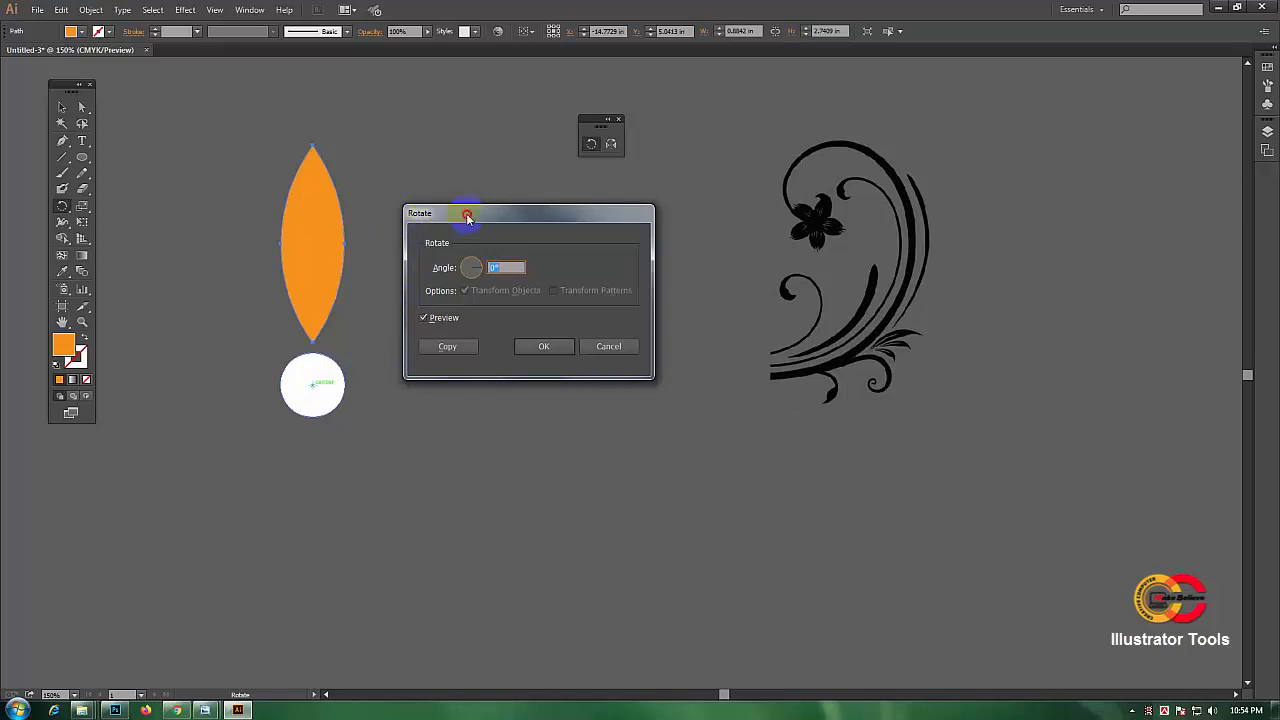
pyautogui.moveTo(466, 214); pyautogui.dragTo(501, 213)
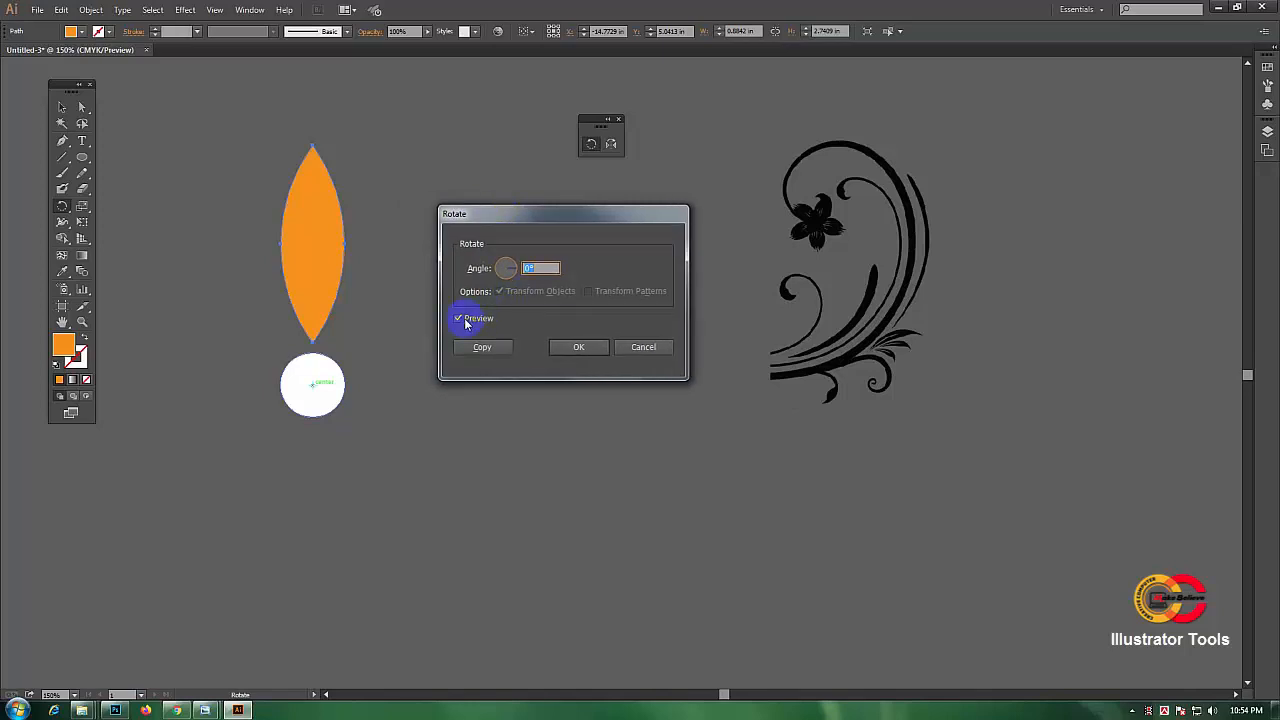
pyautogui.moveTo(487, 214); pyautogui.dragTo(475, 211)
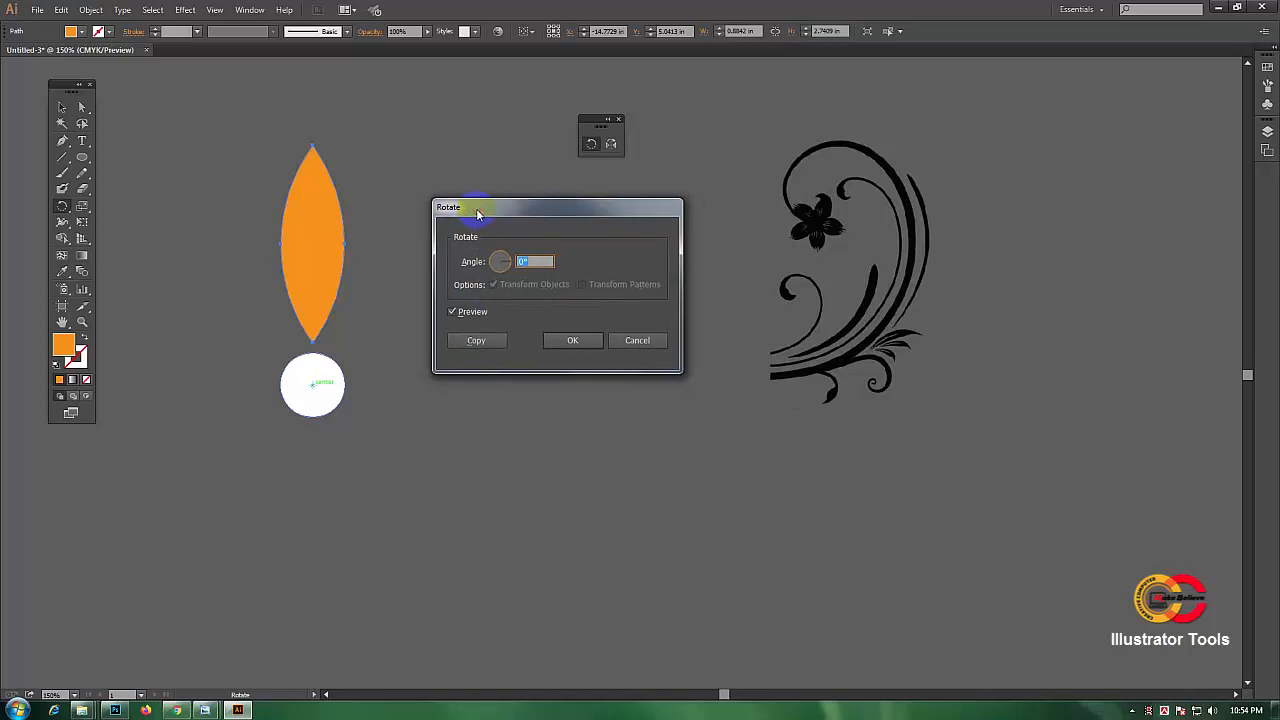
pyautogui.click(454, 316)
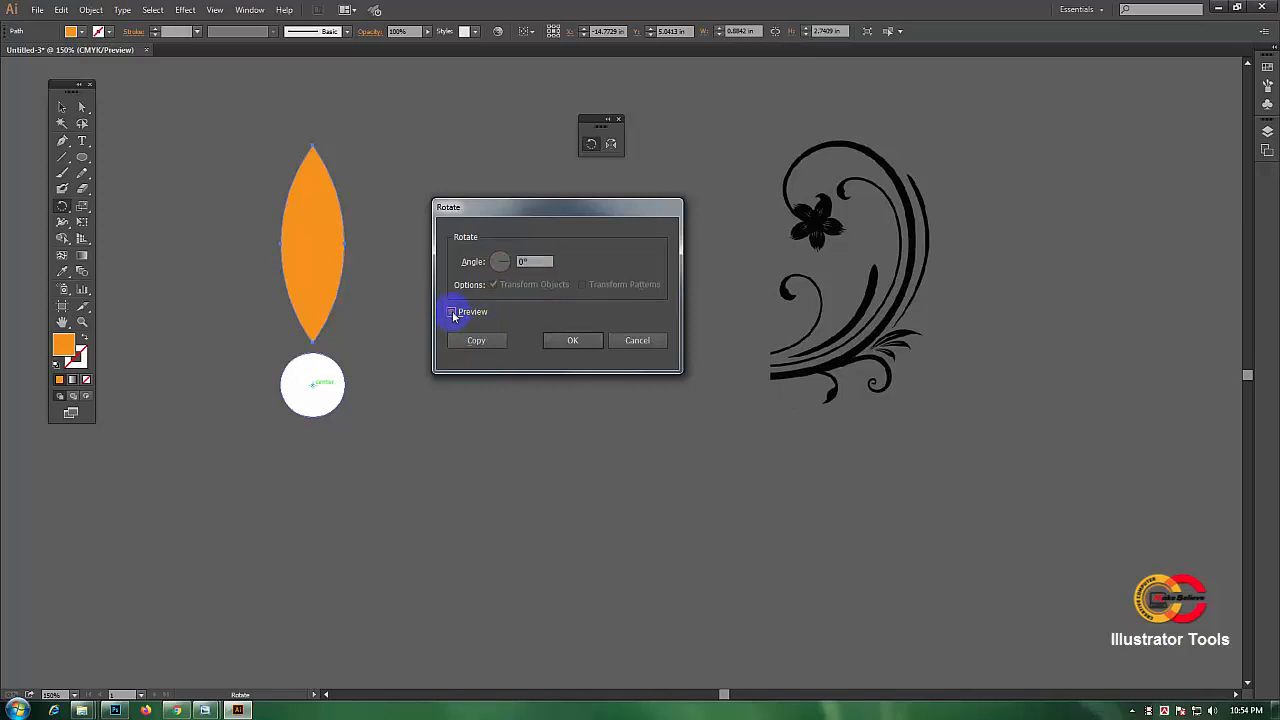
pyautogui.click(452, 313)
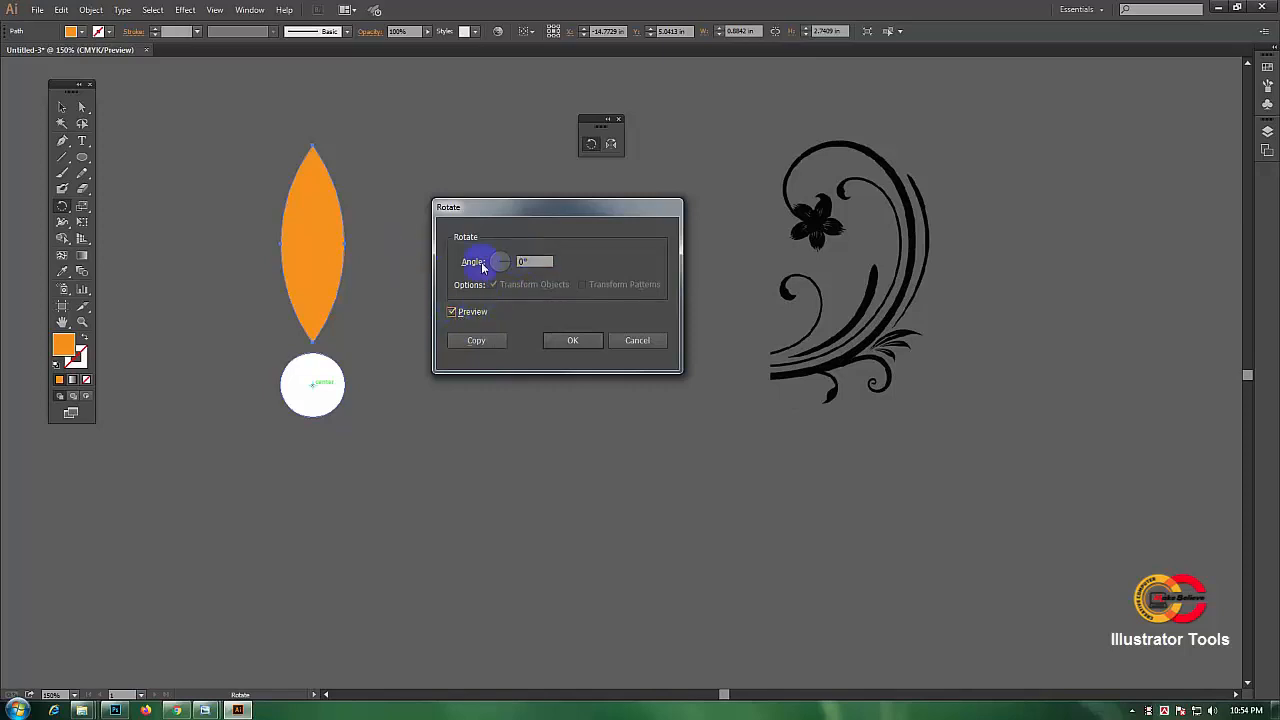
# Step: Make a 20° rotated copy of the leaf around the circle's centre, then undo it
pyautogui.doubleClick(536, 260)
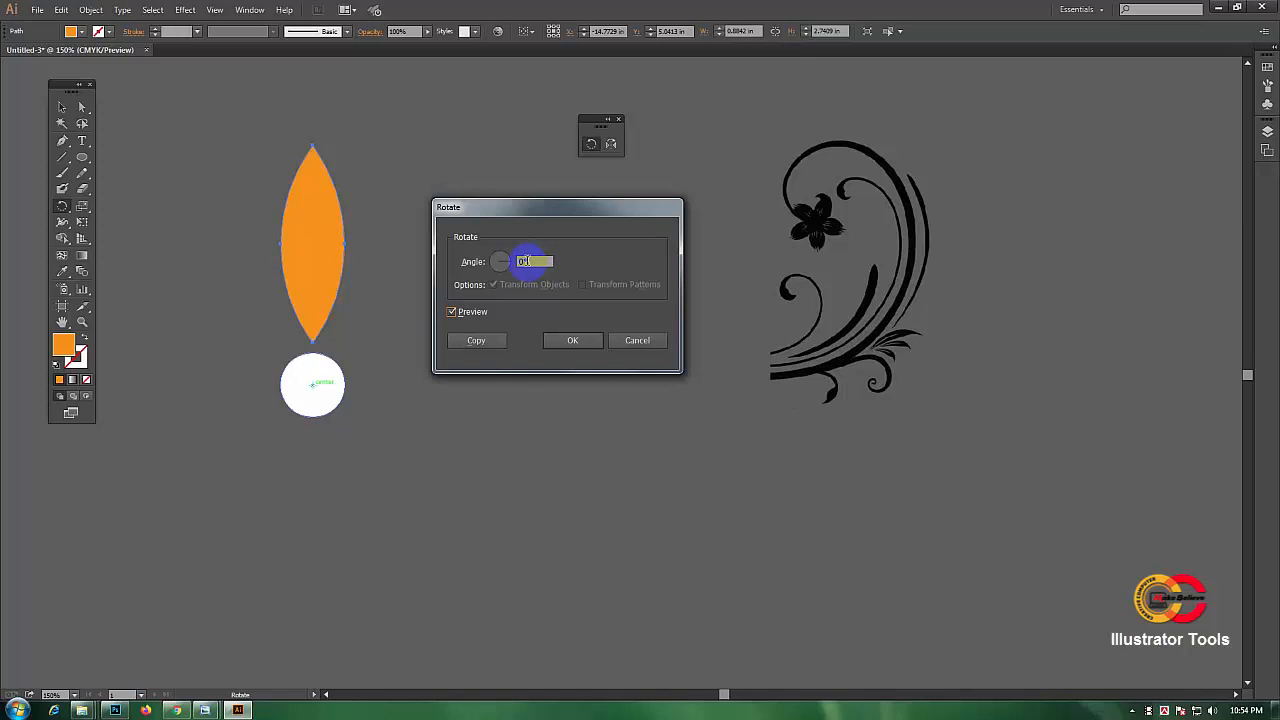
pyautogui.click(320, 254)
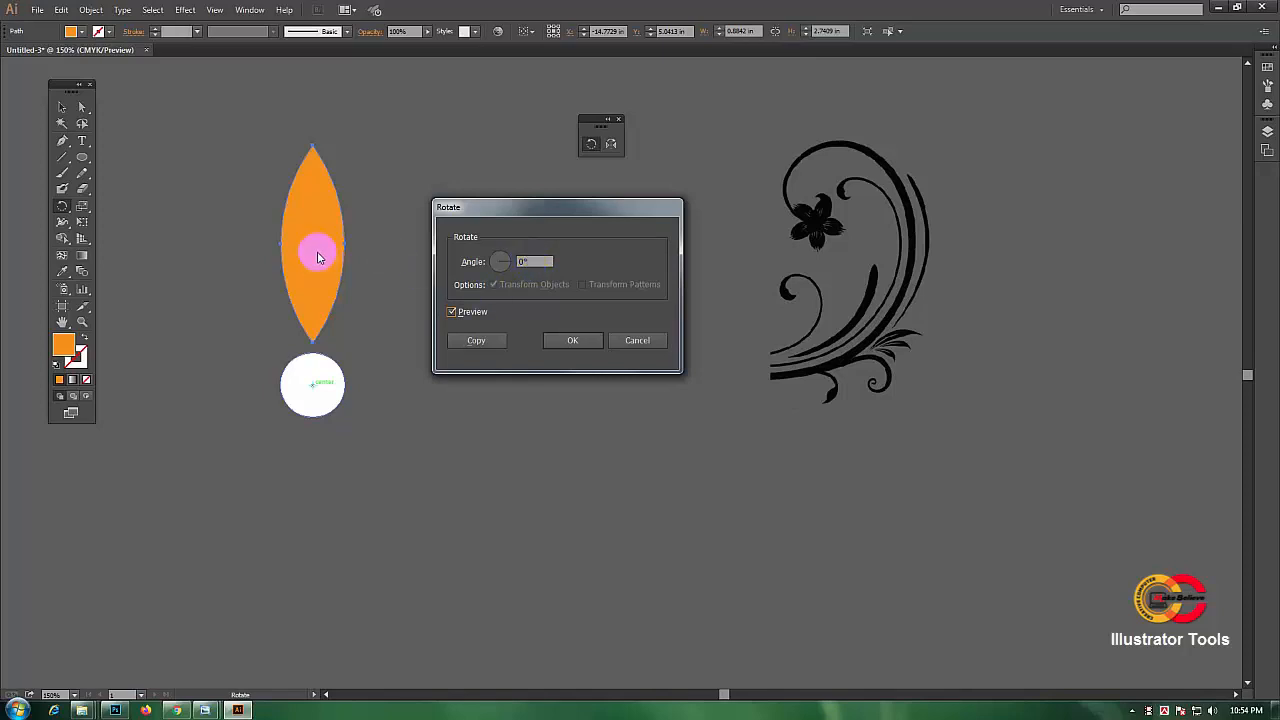
pyautogui.click(524, 261)
pyautogui.moveTo(524, 261); pyautogui.dragTo(517, 261)
pyautogui.press('BackSpace')
pyautogui.write('20')
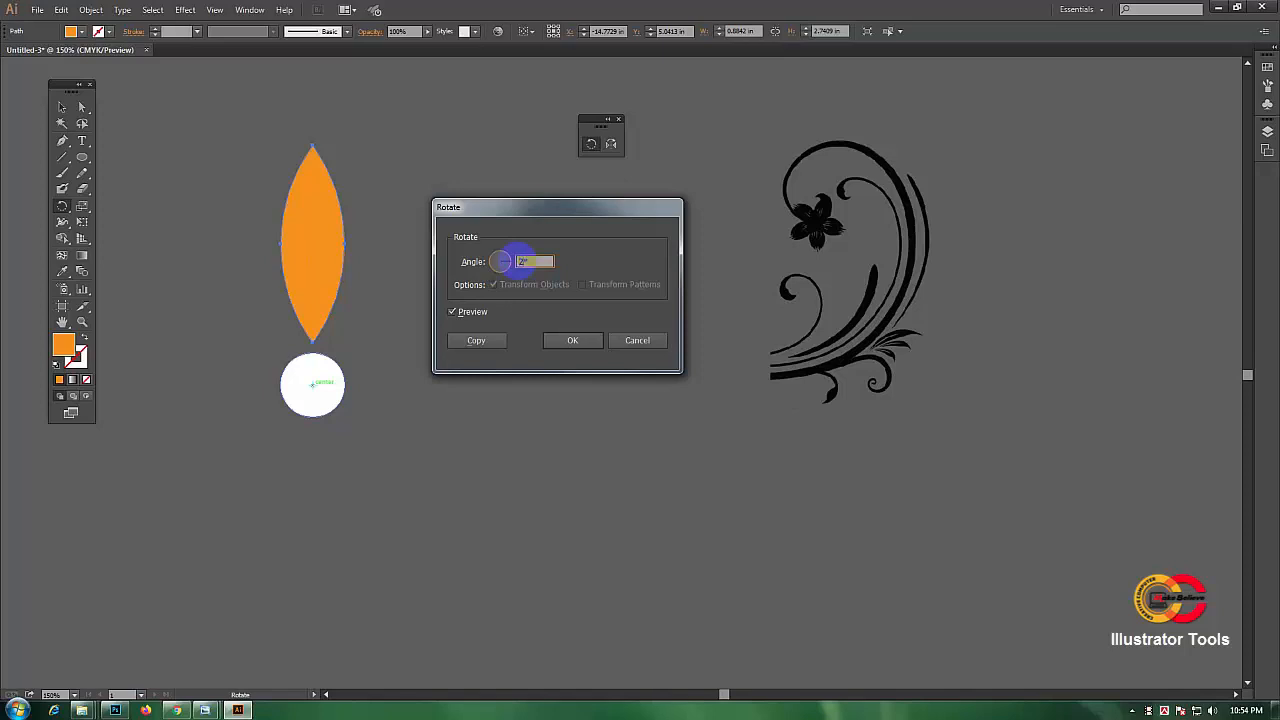
pyautogui.click(476, 340)
pyautogui.moveTo(306, 211)
pyautogui.mouseDown()
pyautogui.moveTo(298, 258)
pyautogui.moveTo(320, 189)
pyautogui.moveTo(320, 206)
pyautogui.moveTo(267, 231)
pyautogui.moveTo(311, 214)
pyautogui.moveTo(274, 249)
pyautogui.moveTo(320, 239)
pyautogui.mouseUp()
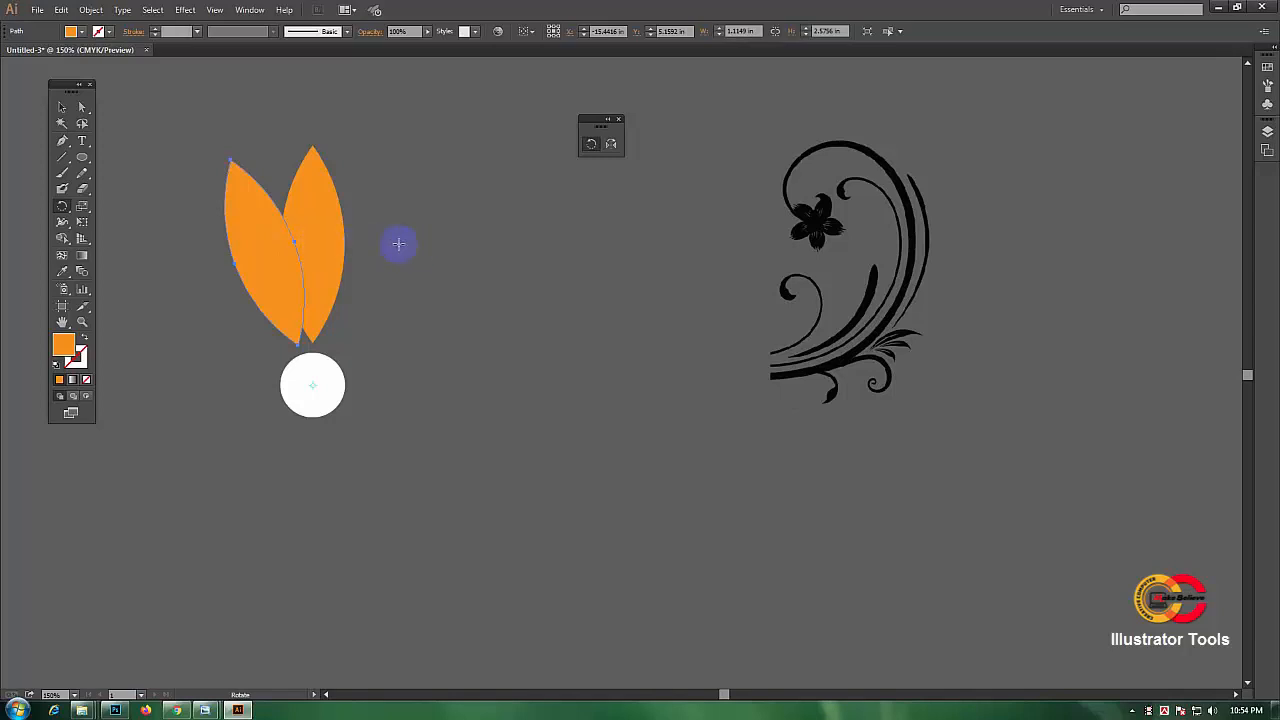
pyautogui.moveTo(280, 244)
pyautogui.mouseDown()
pyautogui.moveTo(301, 218)
pyautogui.moveTo(267, 220)
pyautogui.mouseUp()
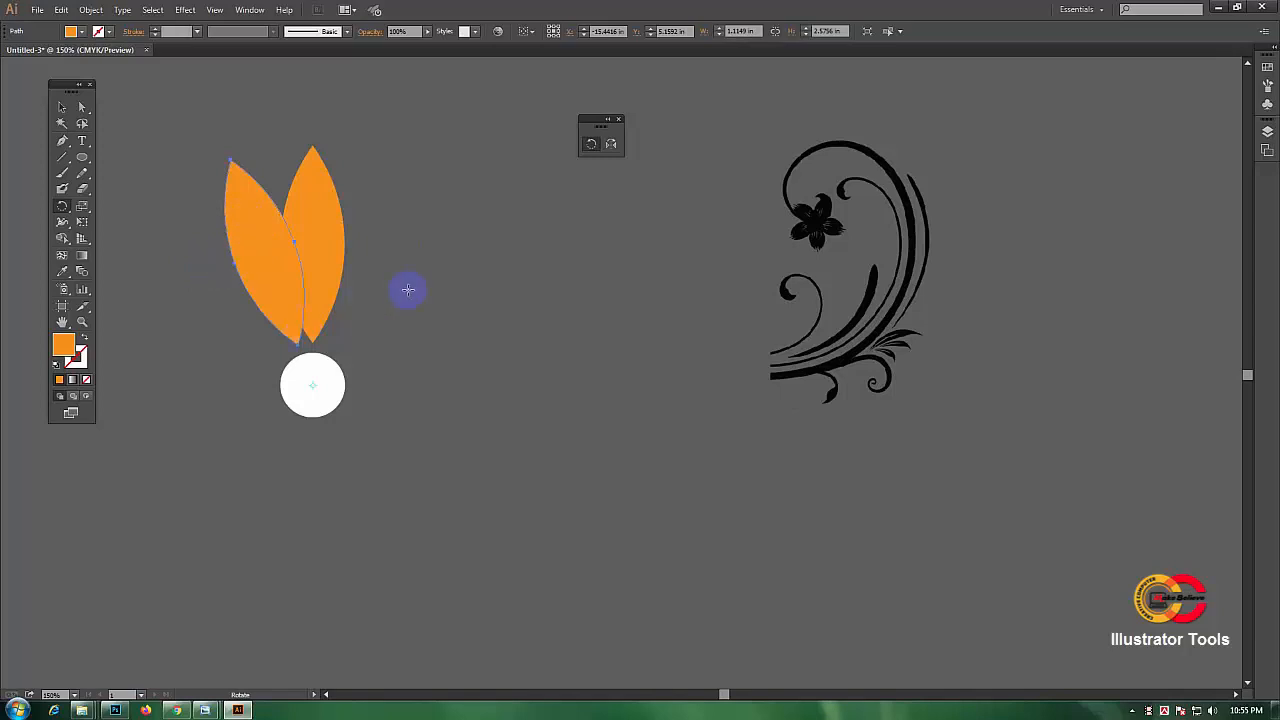
pyautogui.press('v')
pyautogui.hotkey('ctrl', 'z')
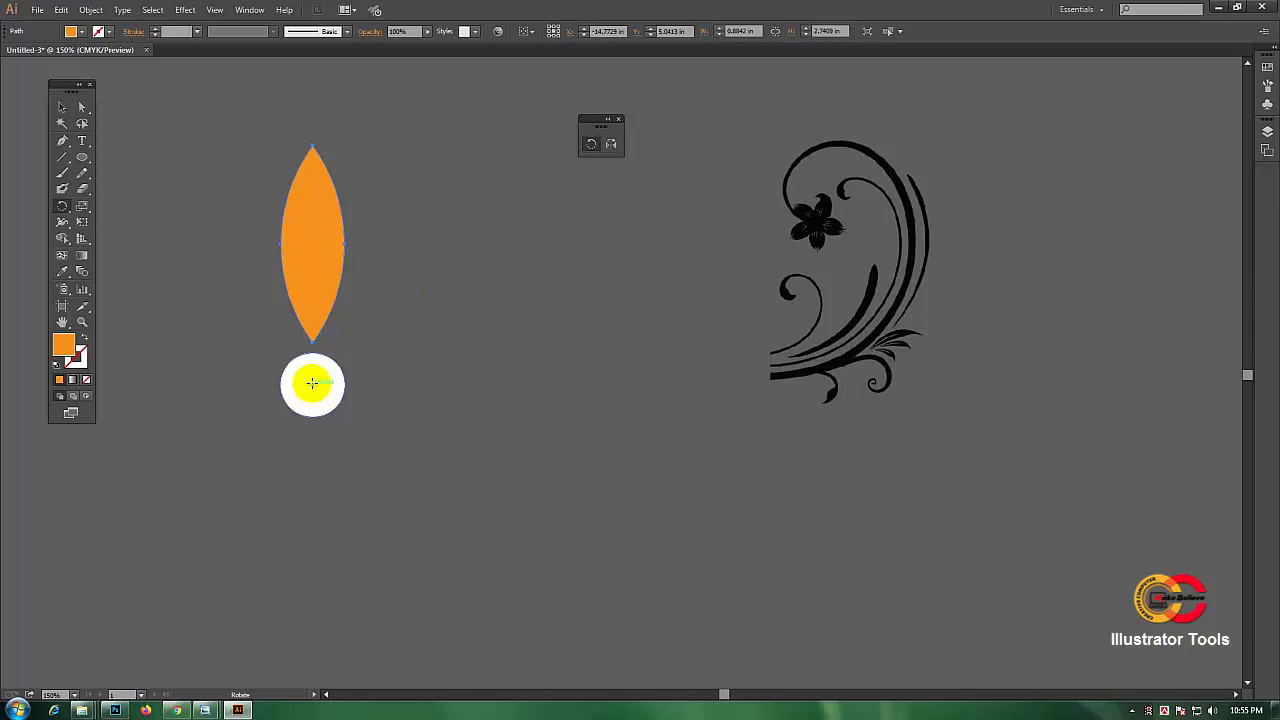
# Step: Make a 30° rotated copy of the leaf around the circle's centre, then undo it
pyautogui.keyDown('alt'); pyautogui.click(312, 383); pyautogui.keyUp('alt')
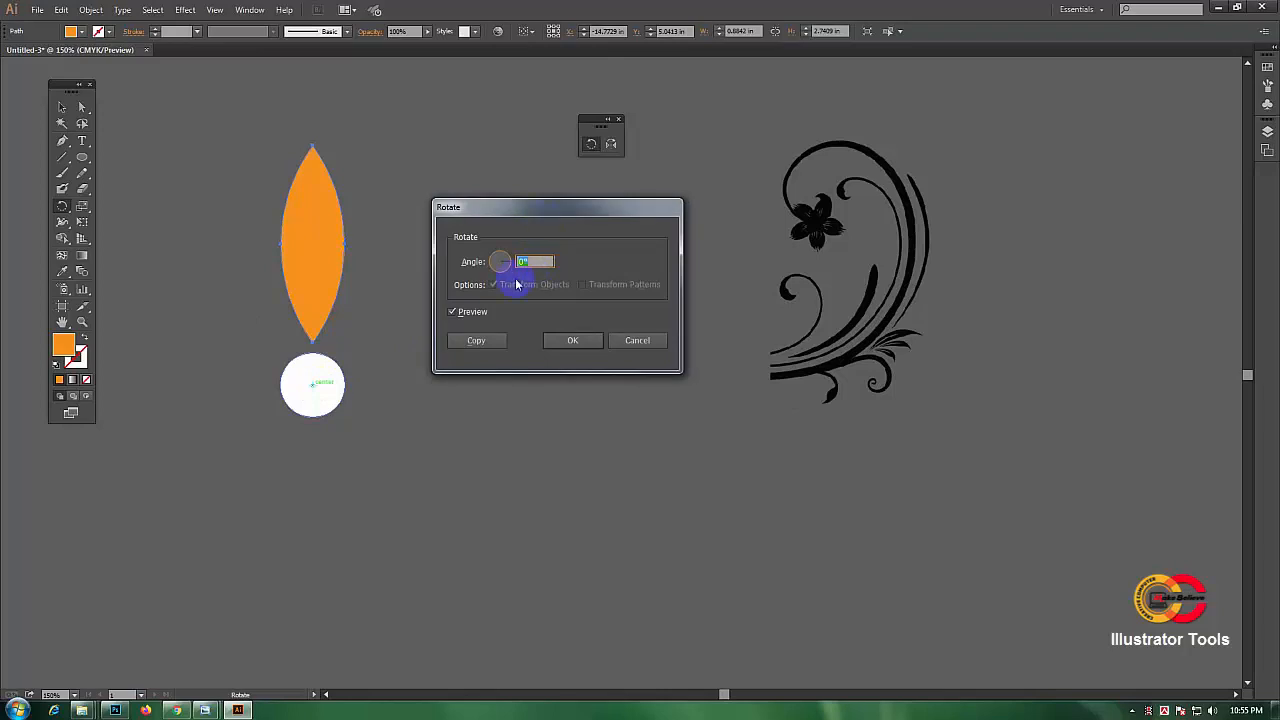
pyautogui.write('90')
pyautogui.write('30')
pyautogui.click(476, 341)
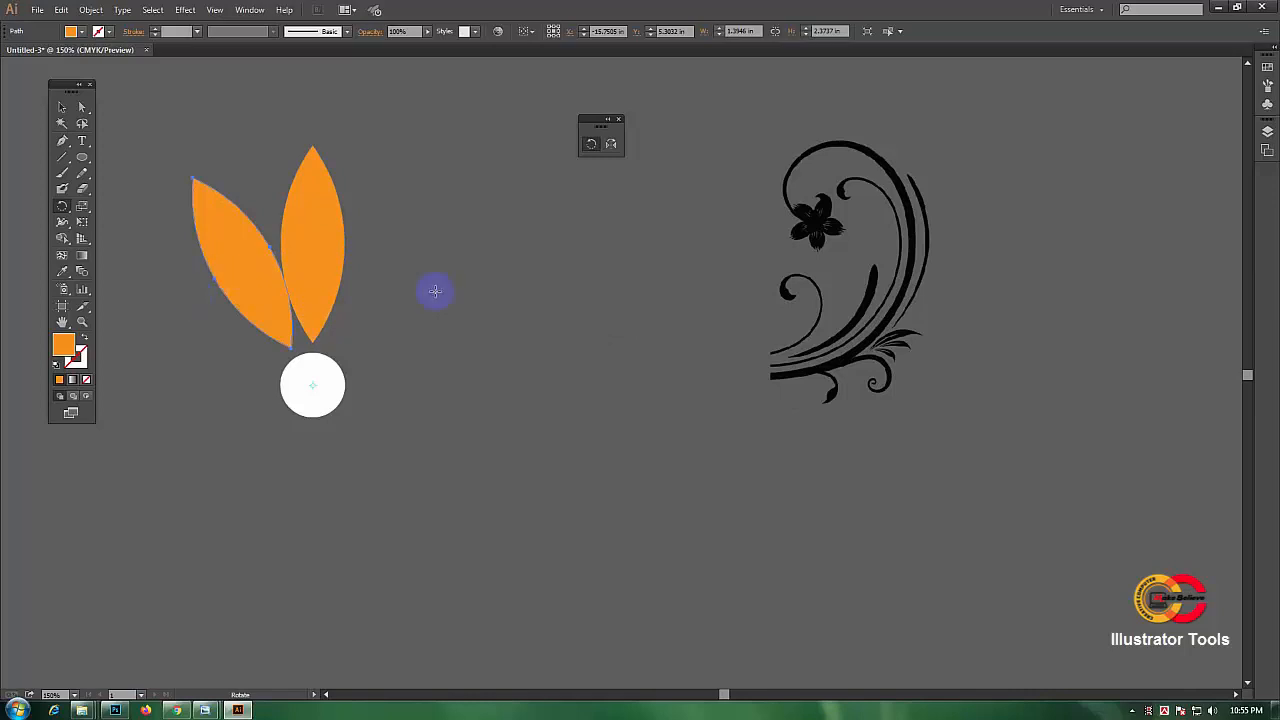
pyautogui.press('v')
pyautogui.hotkey('ctrl', 'z')
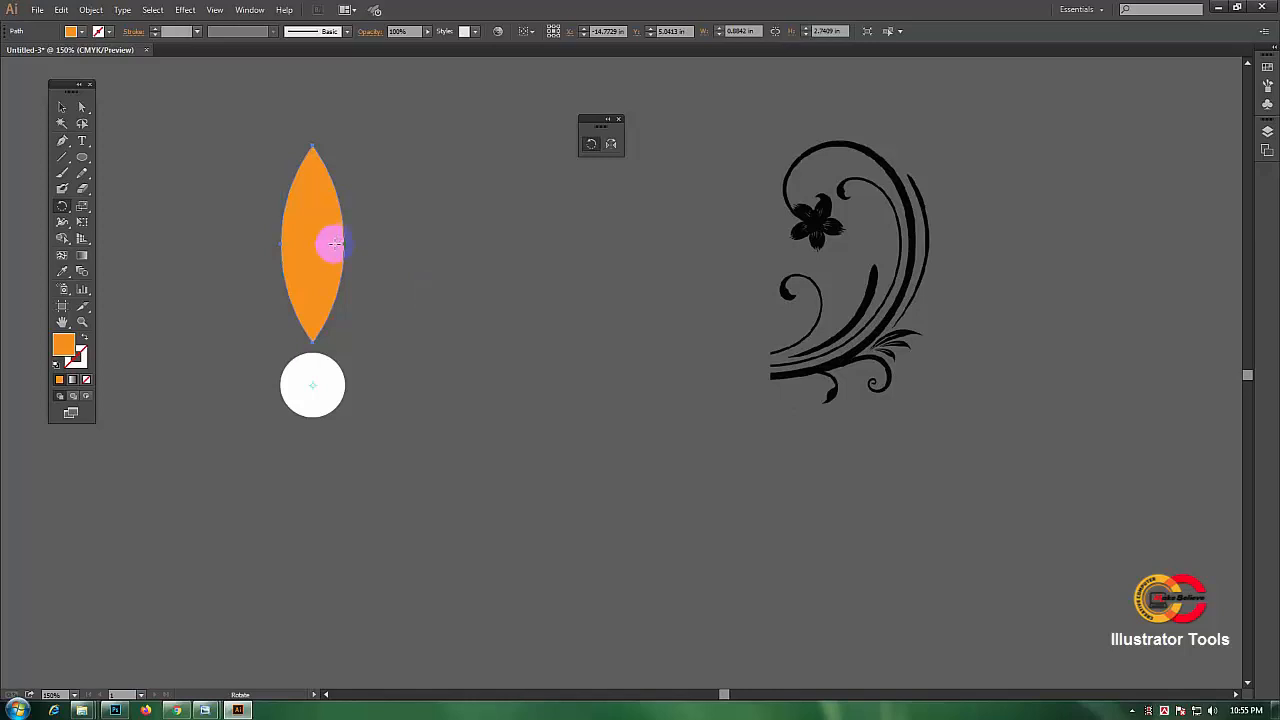
# Step: Make a 35° rotated copy of the leaf around the white circle's centre with the Rotate tool
pyautogui.click(591, 146)
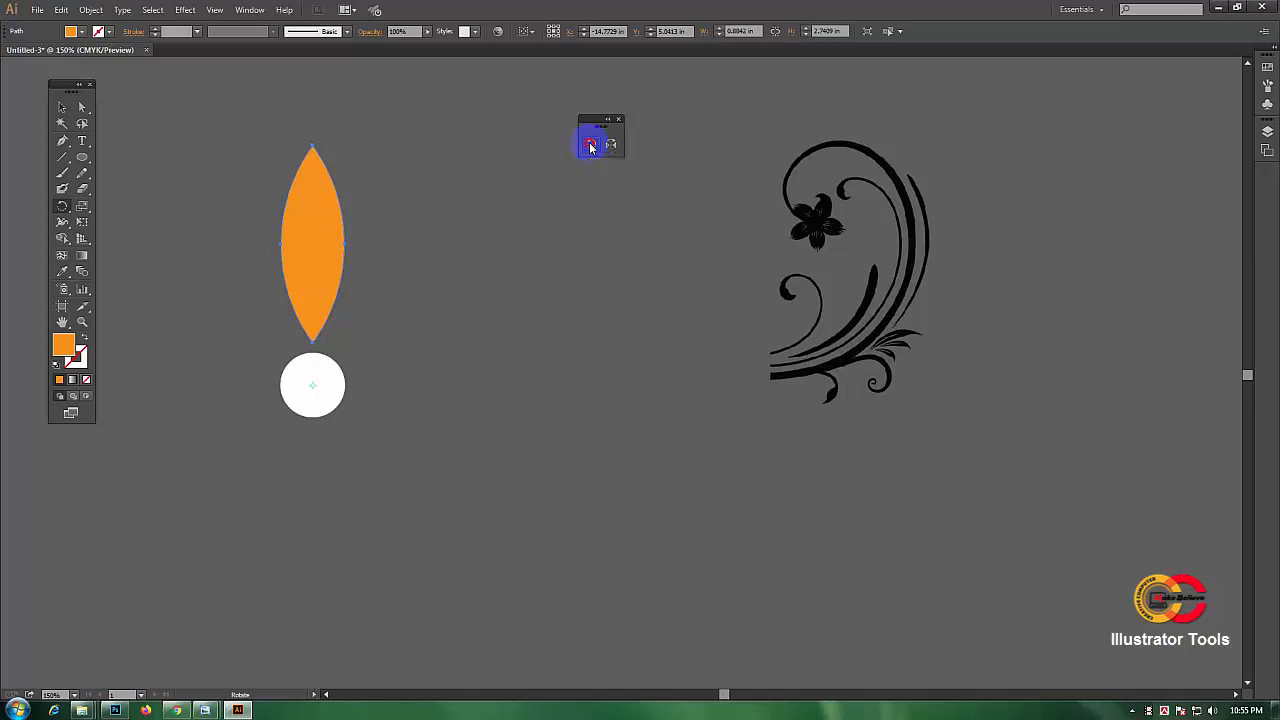
pyautogui.click(313, 384)
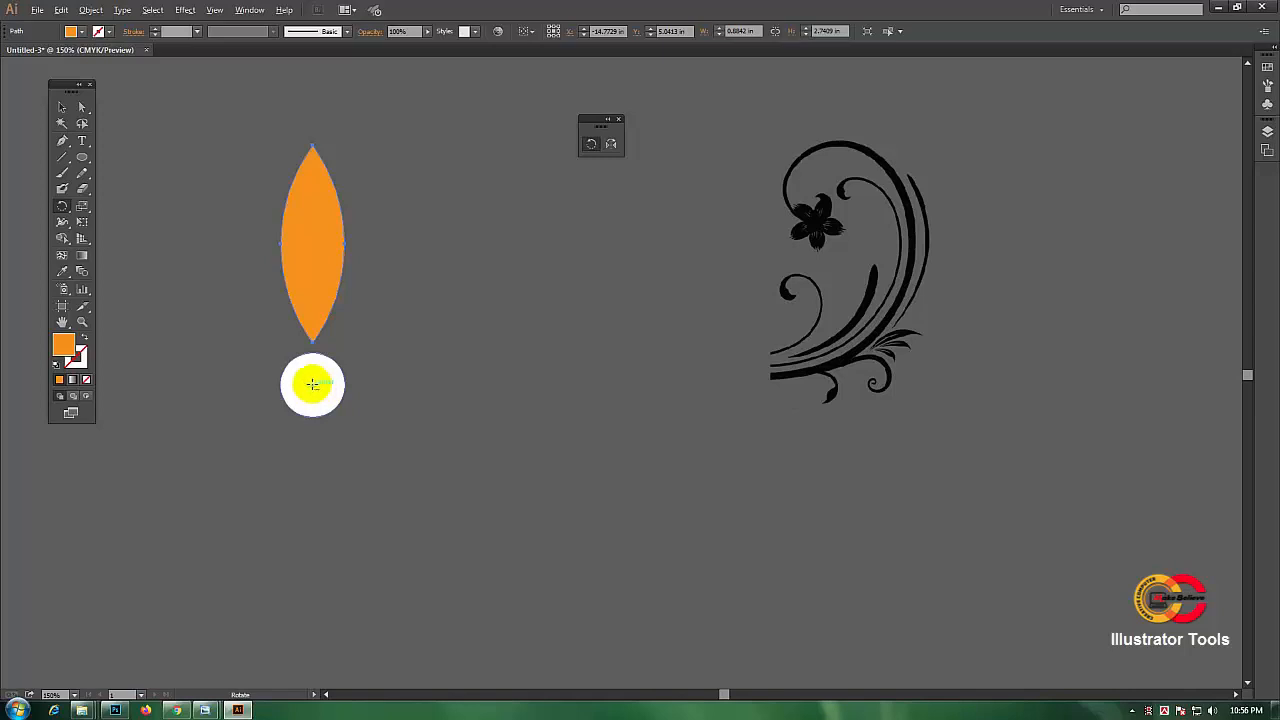
pyautogui.keyDown('alt'); pyautogui.click(312, 384); pyautogui.keyUp('alt')
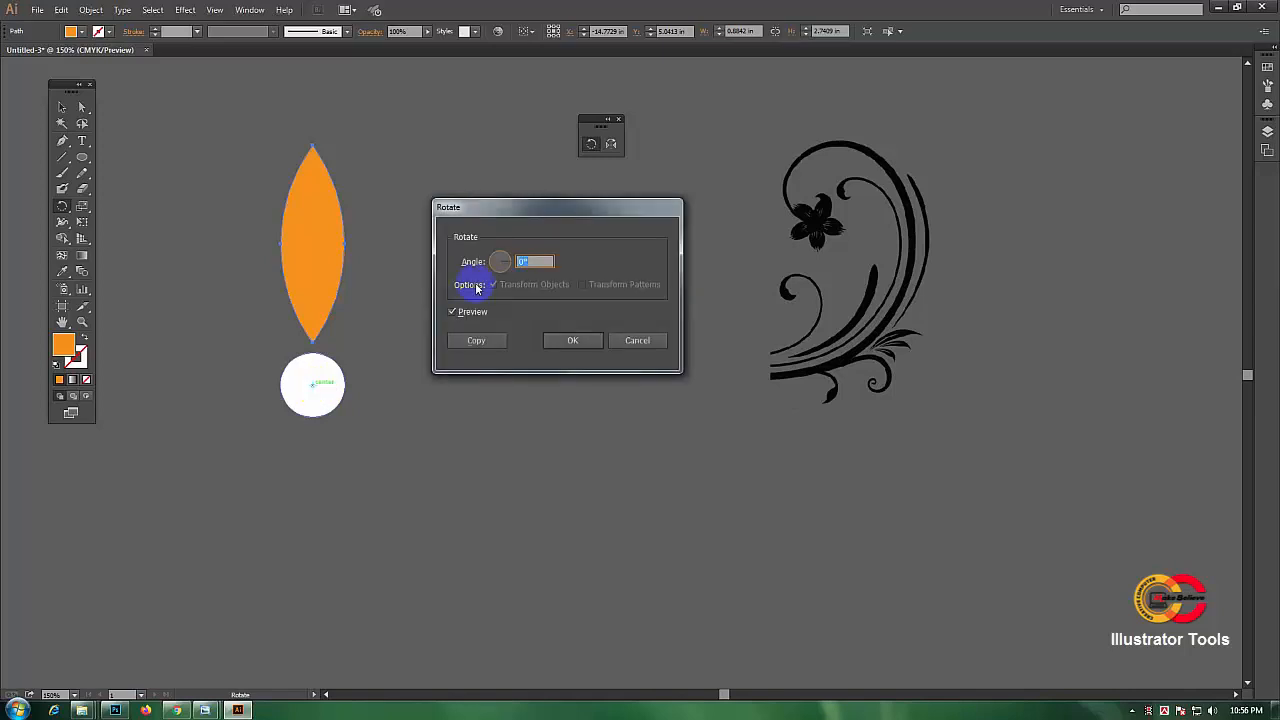
pyautogui.click(523, 262)
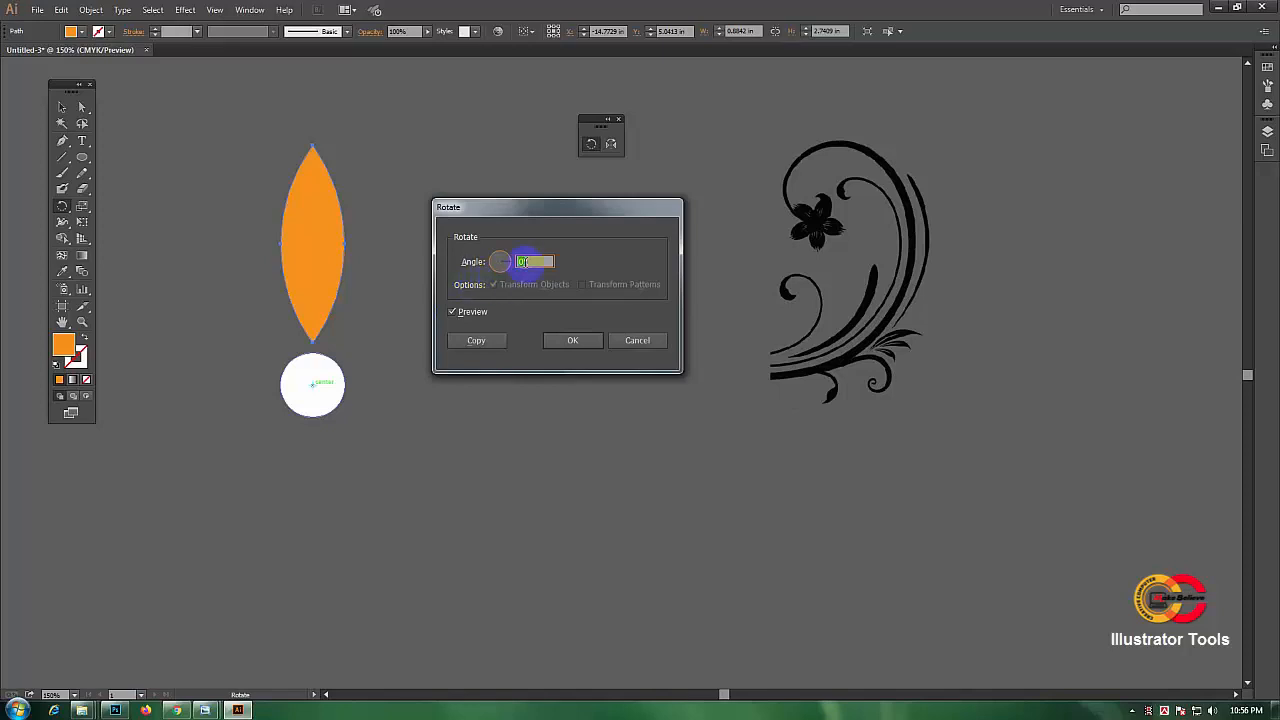
pyautogui.moveTo(524, 262); pyautogui.dragTo(515, 264)
pyautogui.write('35')
pyautogui.click(452, 312)
pyautogui.click(452, 313)
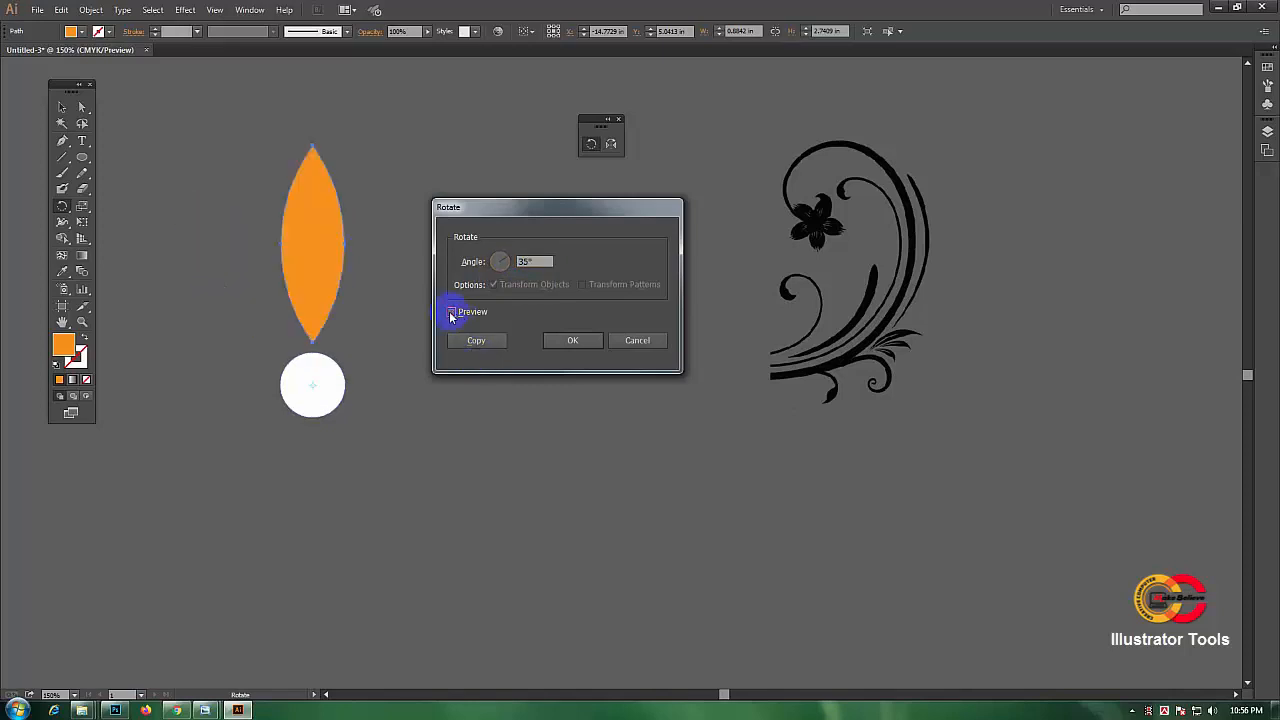
pyautogui.click(452, 312)
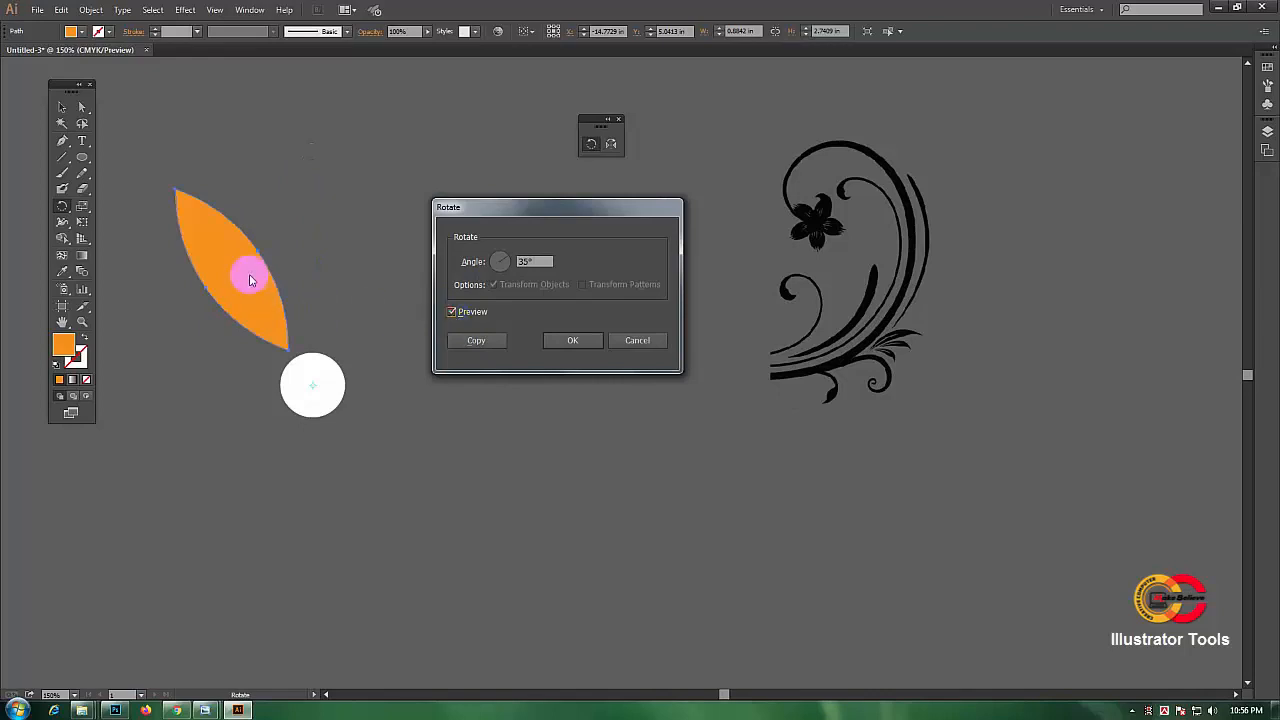
pyautogui.click(476, 340)
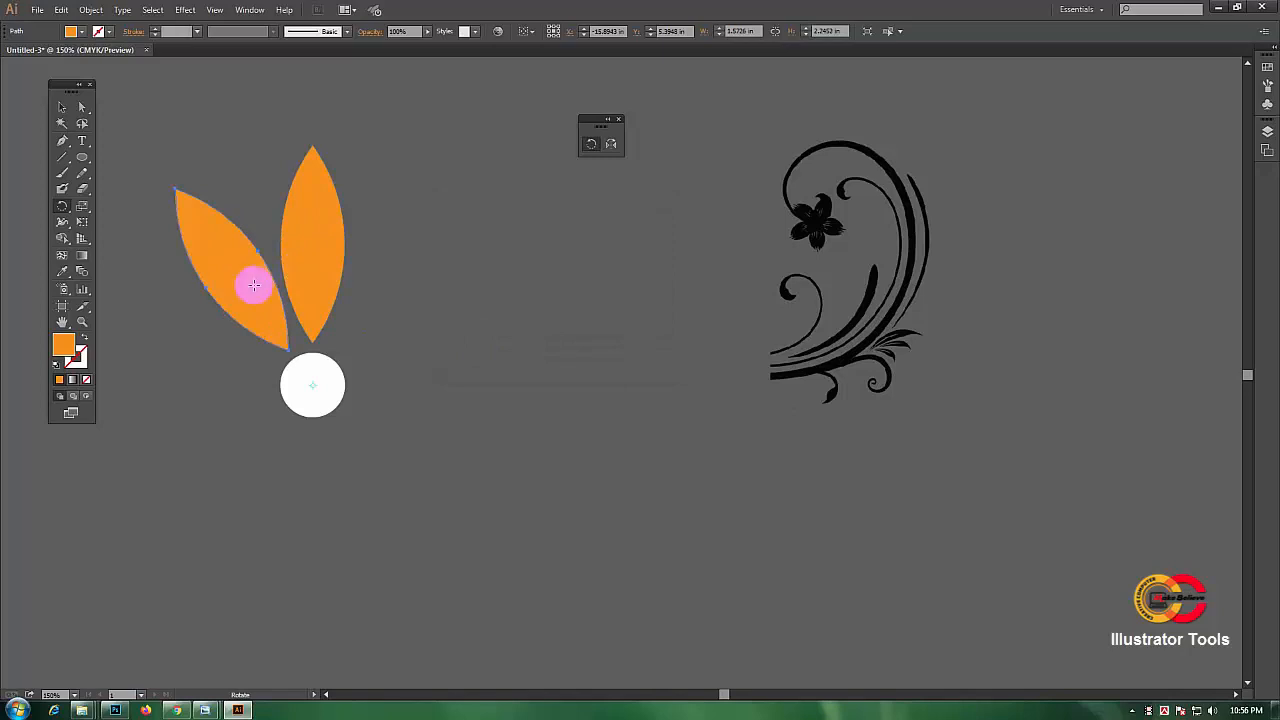
# Step: Repeat the last transform seven times to complete the ring of leaves around the circle
pyautogui.press('v')
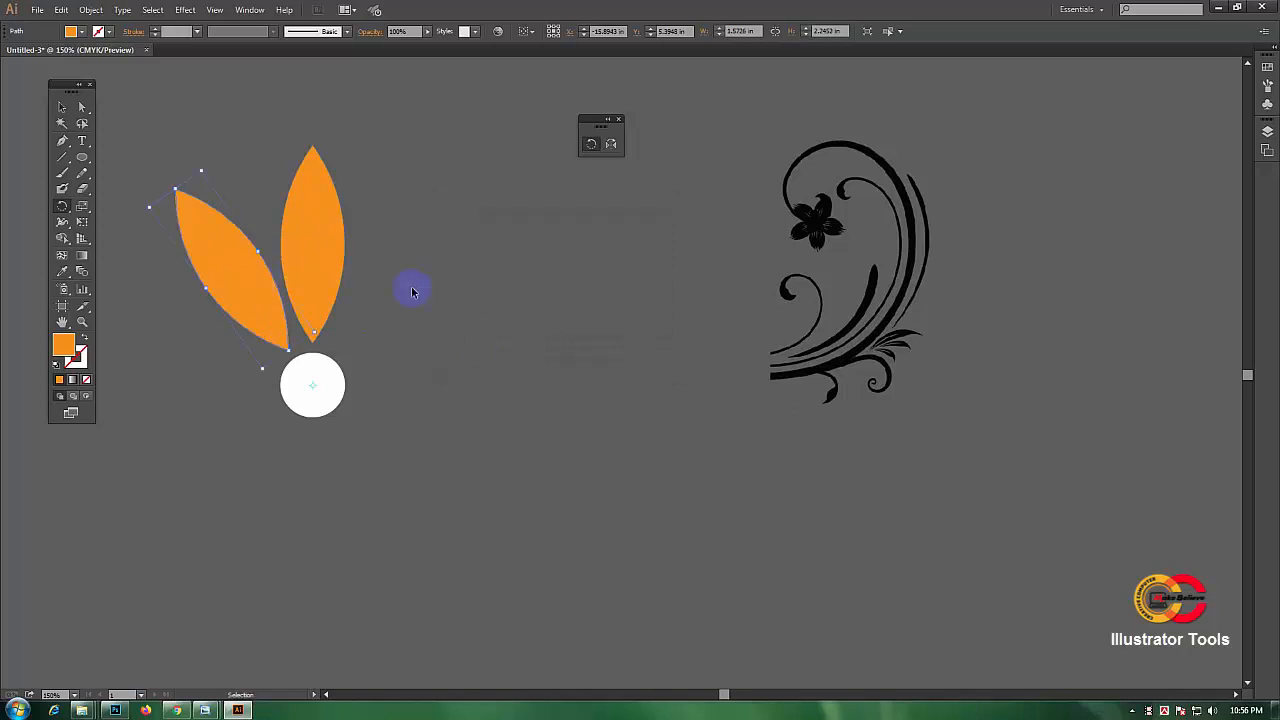
pyautogui.hotkey('ctrl', 'd')
pyautogui.hotkey('ctrl', 'd')
pyautogui.hotkey('ctrl', 'd')
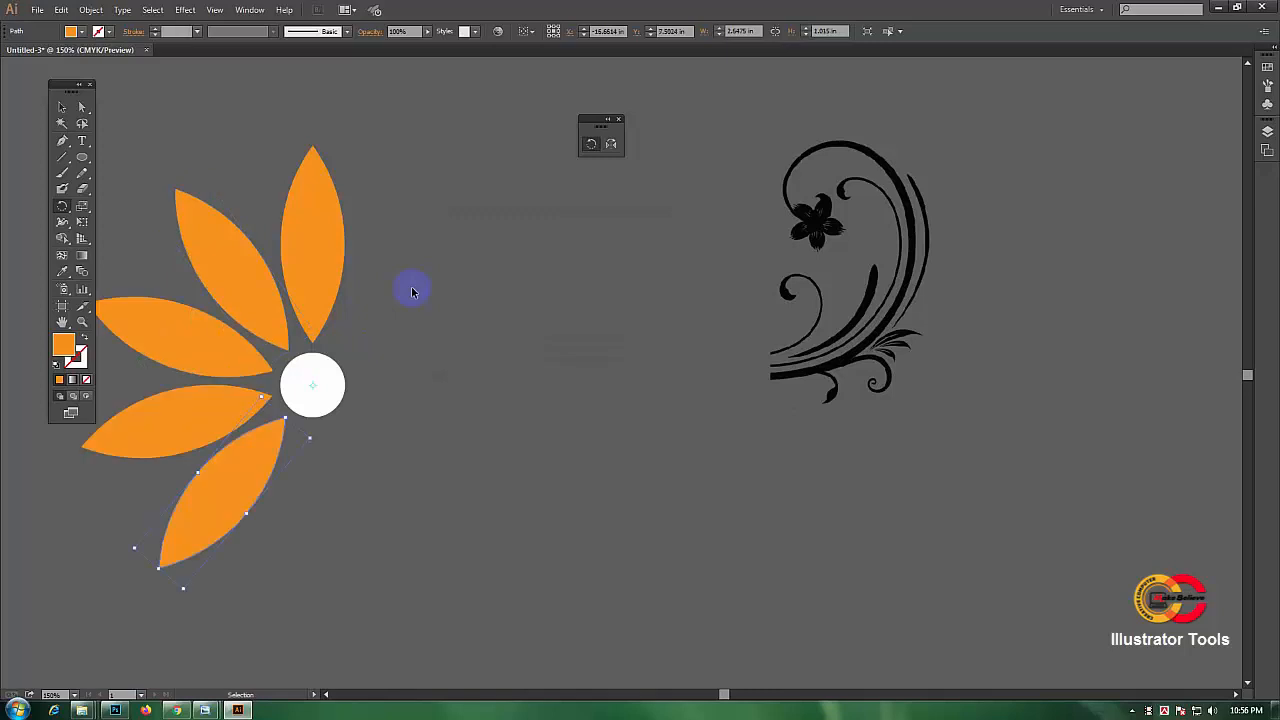
pyautogui.hotkey('ctrl', 'd')
pyautogui.hotkey('ctrl', 'd')
pyautogui.hotkey('ctrl', 'd')
pyautogui.hotkey('ctrl', 'd')
pyautogui.hotkey('ctrl', 'd')
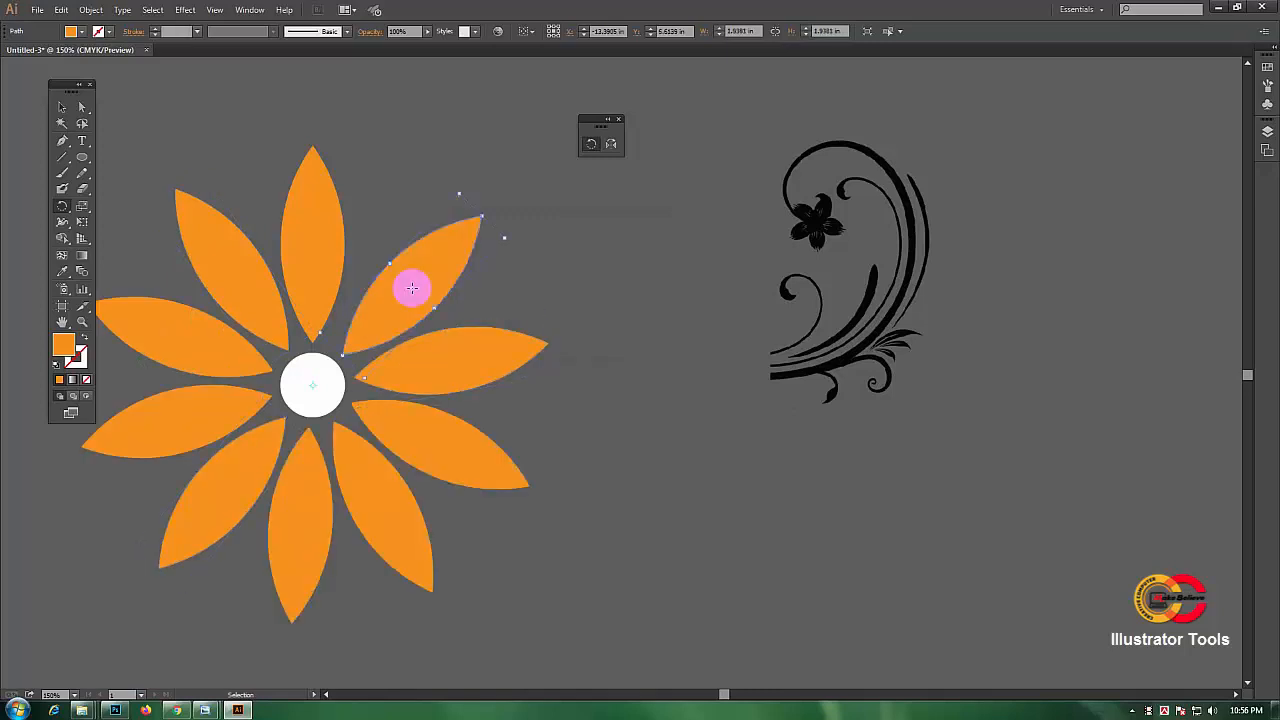
pyautogui.press('r')
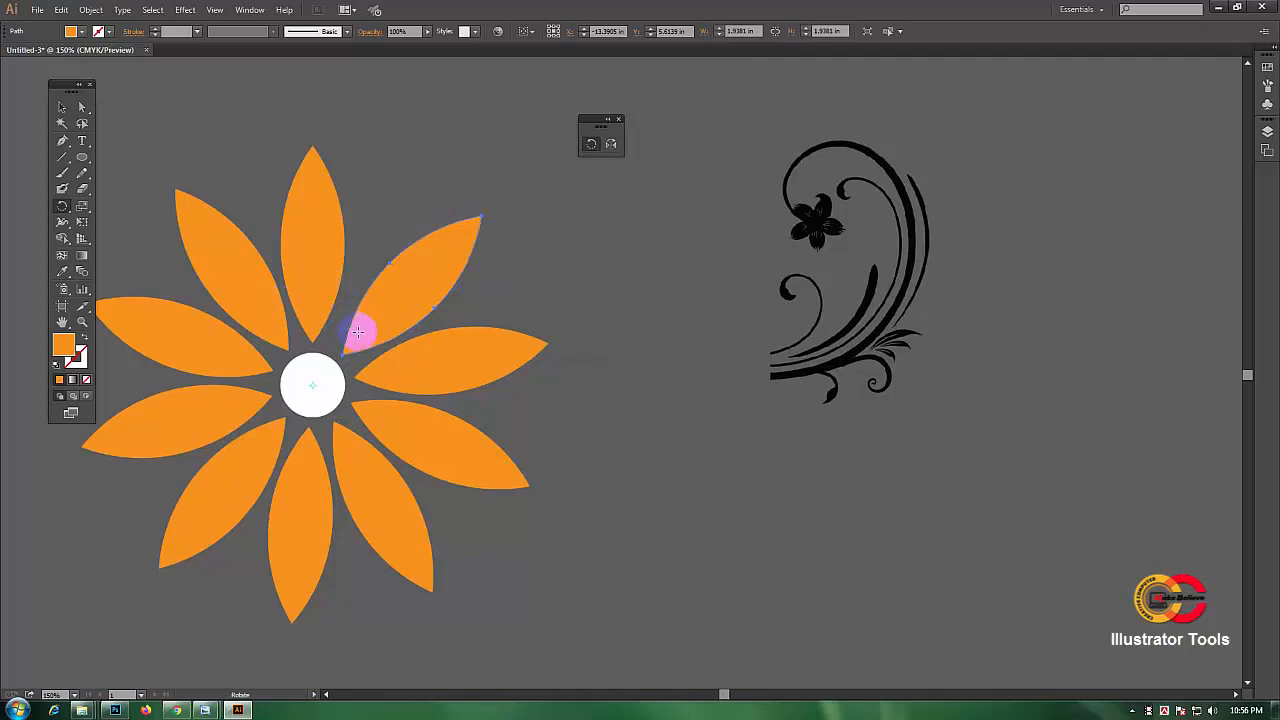
# Step: Move the black flourish graphic slightly downward on the artboard
pyautogui.click(592, 146)
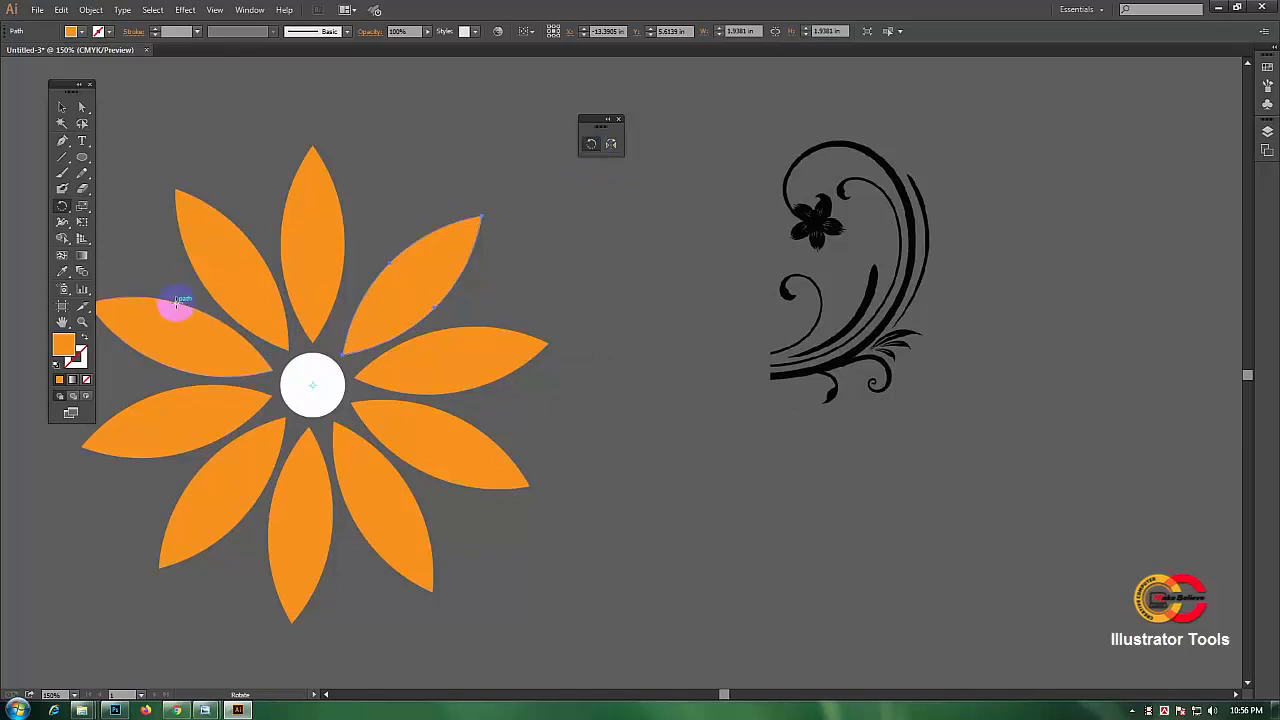
pyautogui.click(61, 324)
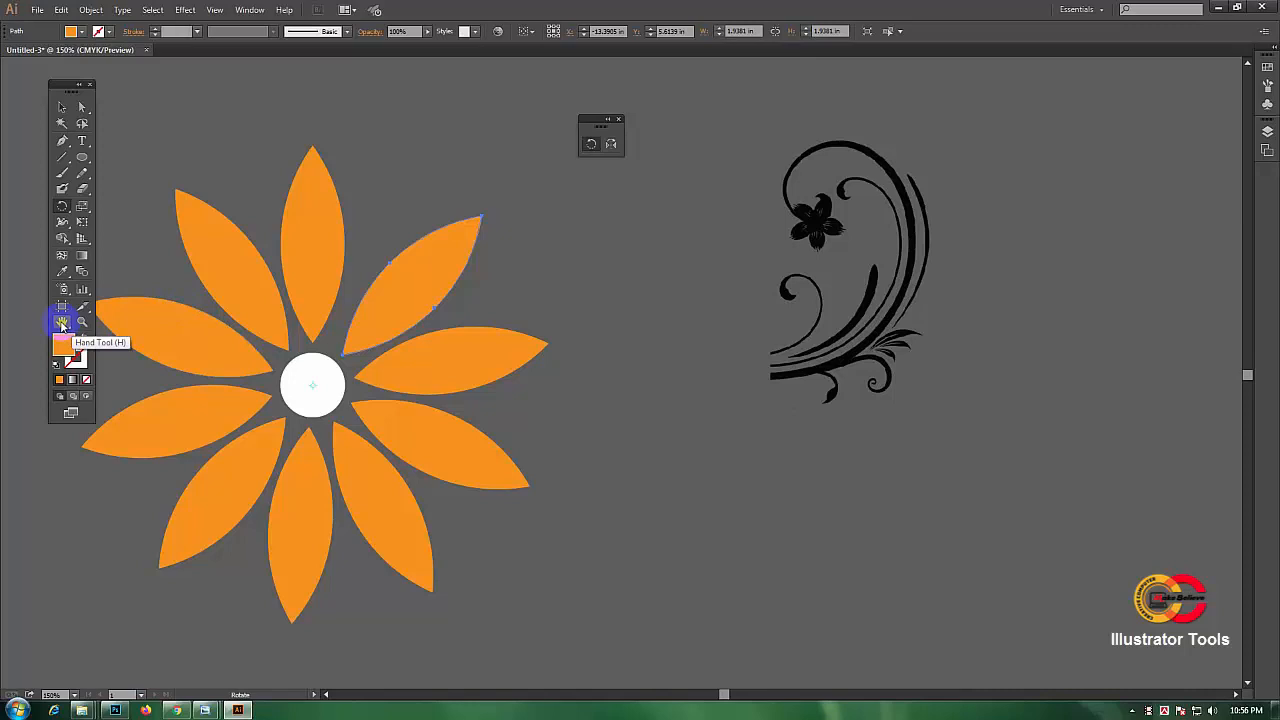
pyautogui.moveTo(526, 276); pyautogui.dragTo(402, 279)
pyautogui.moveTo(486, 281); pyautogui.dragTo(447, 309)
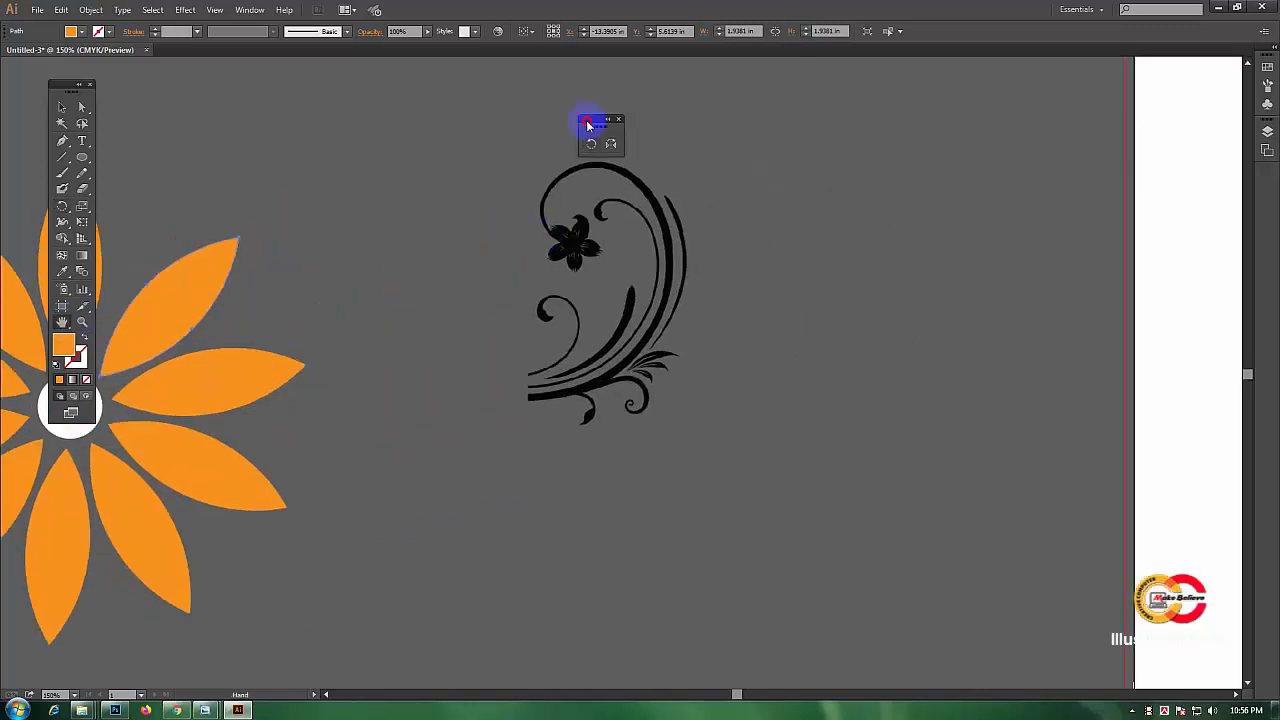
pyautogui.moveTo(586, 120); pyautogui.dragTo(810, 118)
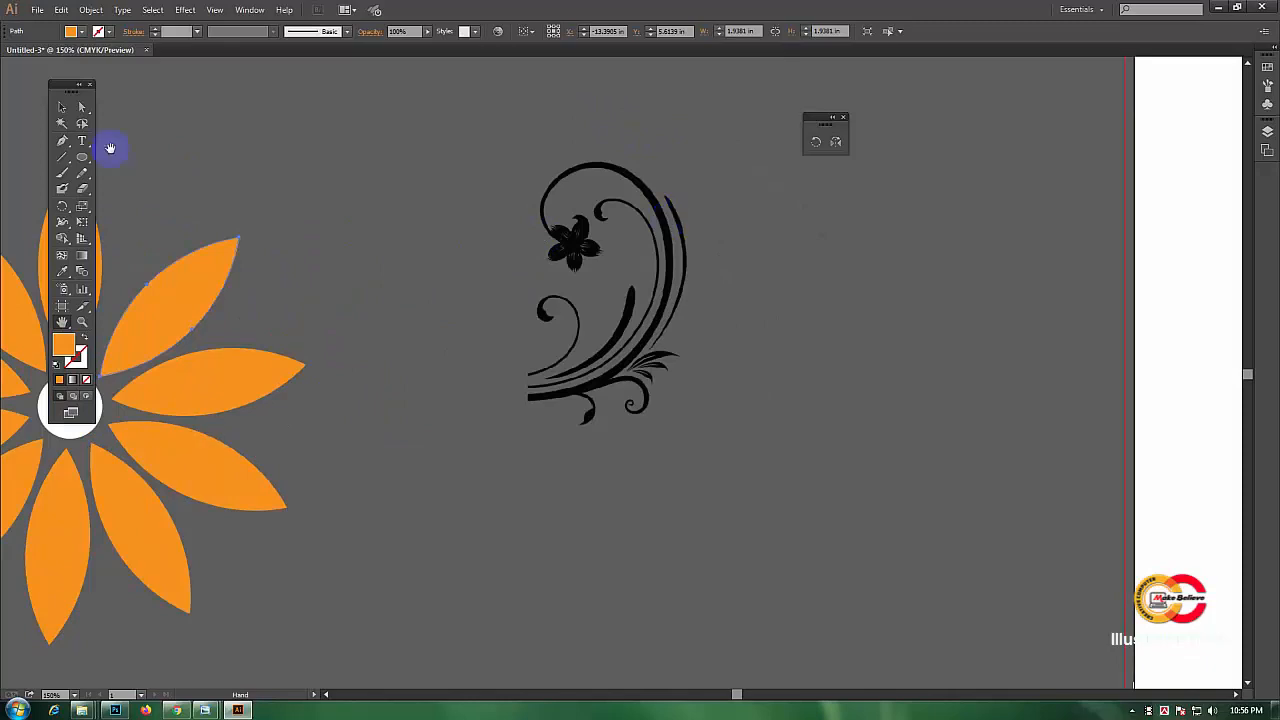
pyautogui.click(60, 107)
pyautogui.click(657, 228)
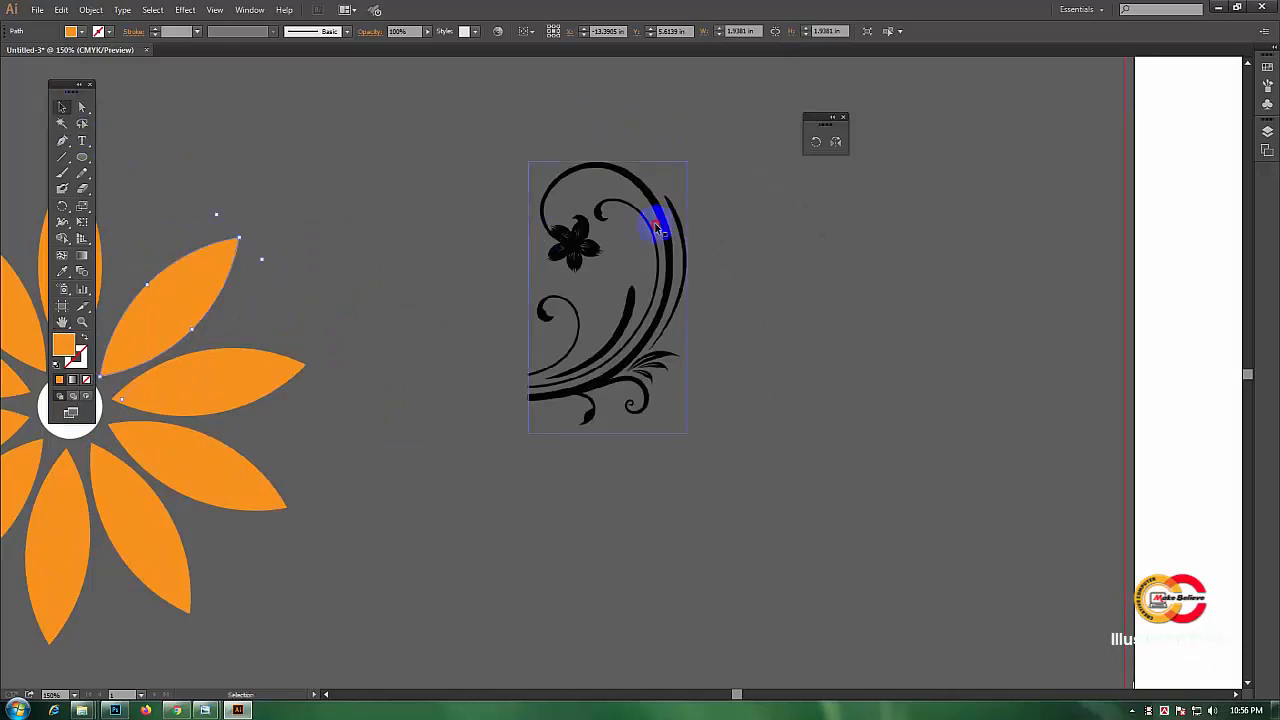
pyautogui.moveTo(657, 228); pyautogui.dragTo(659, 345)
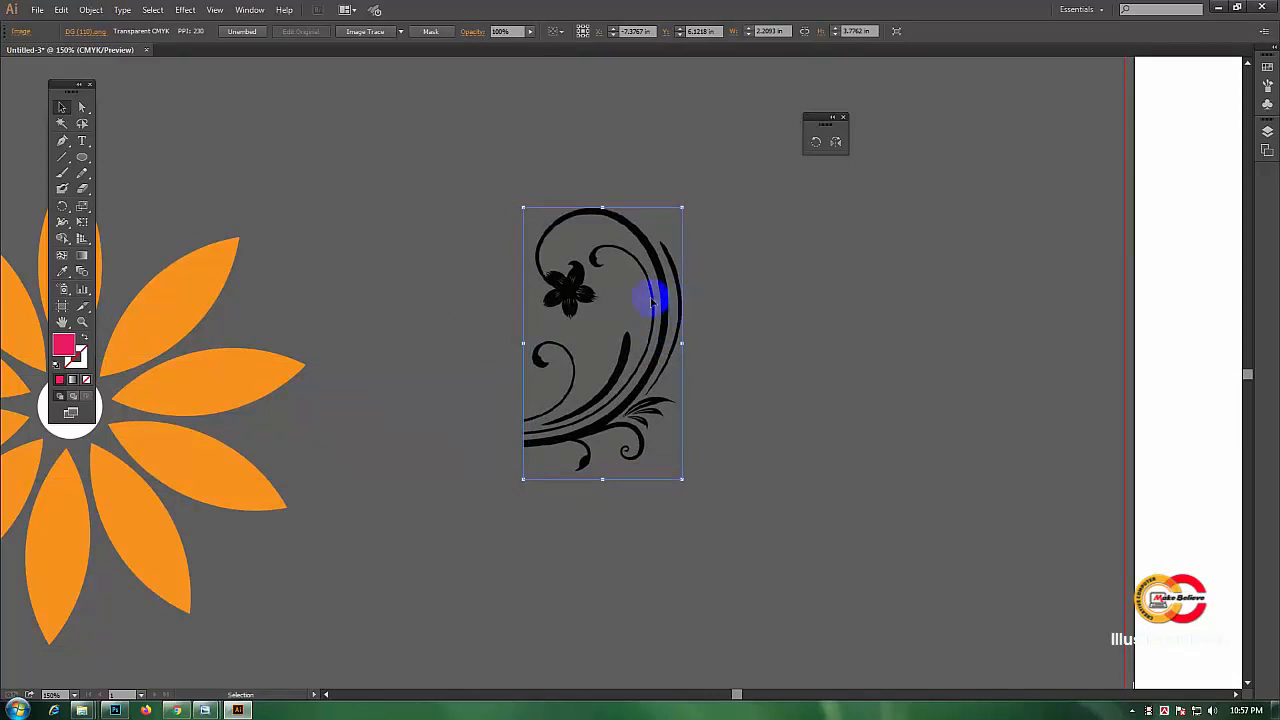
# Step: Make a copy of the flourish reflected across the vertical axis with the Reflect tool
pyautogui.click(760, 335)
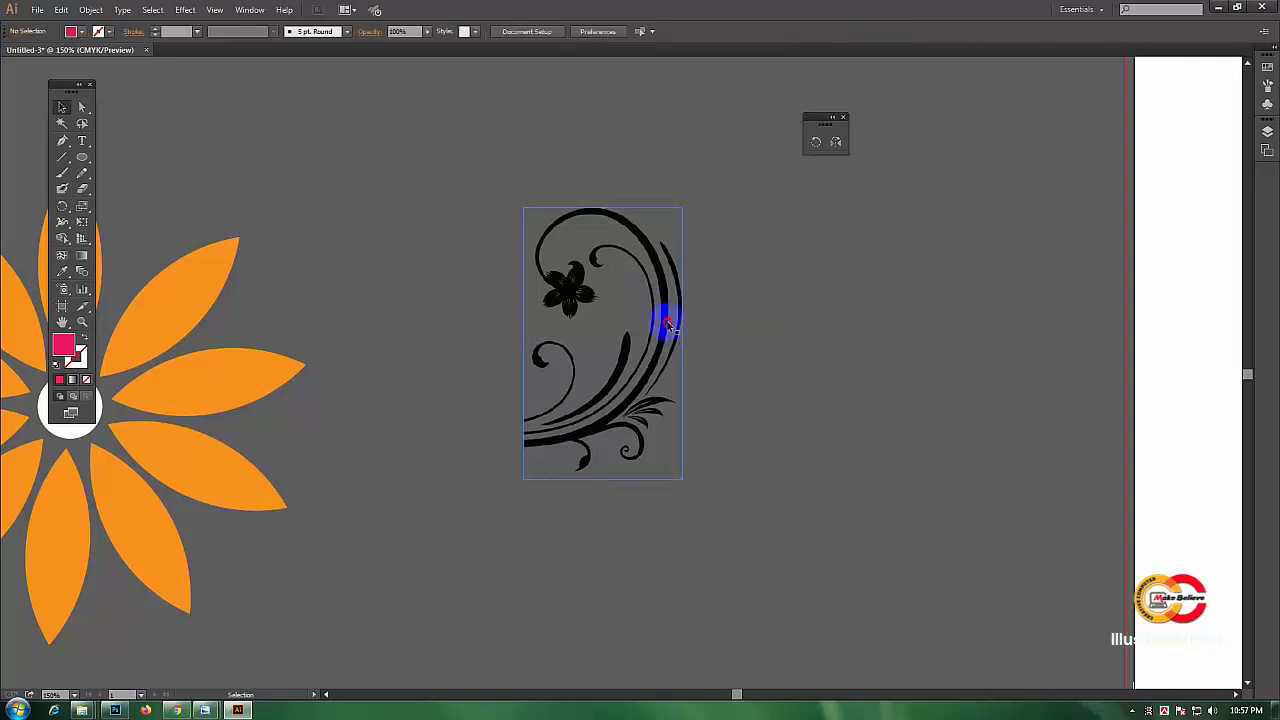
pyautogui.click(667, 325)
pyautogui.click(817, 119)
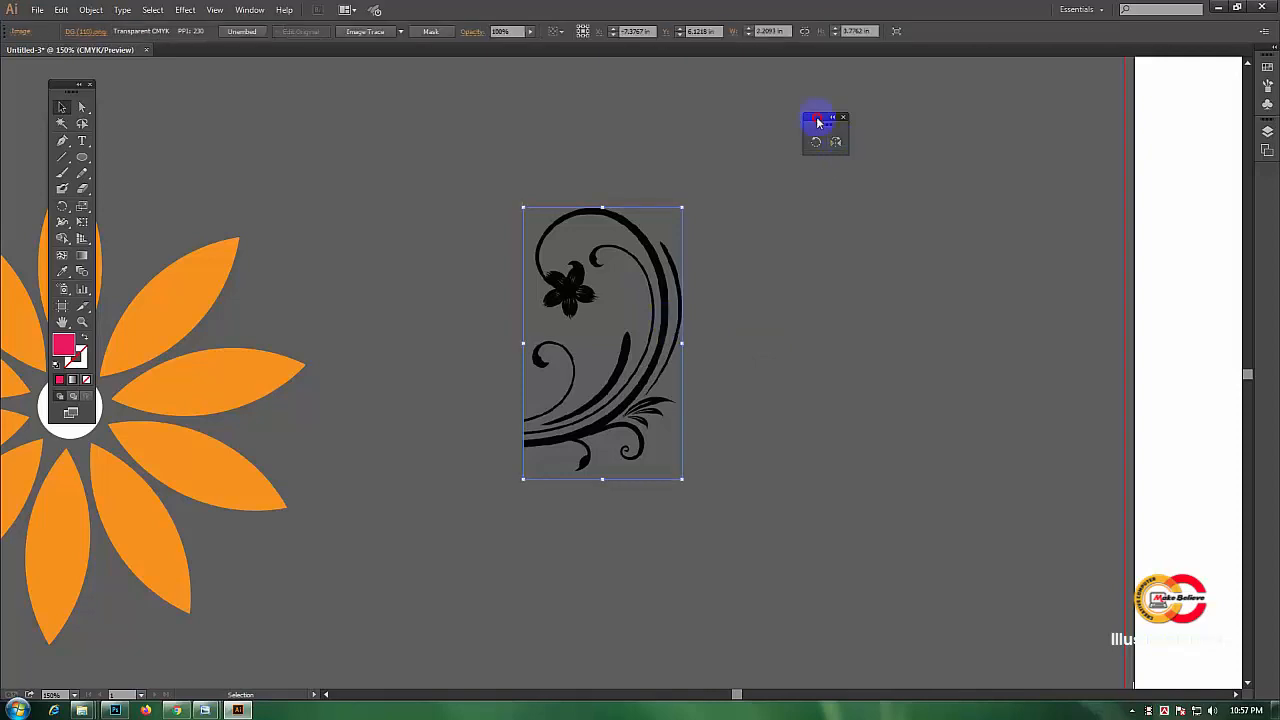
pyautogui.moveTo(817, 119); pyautogui.dragTo(707, 119)
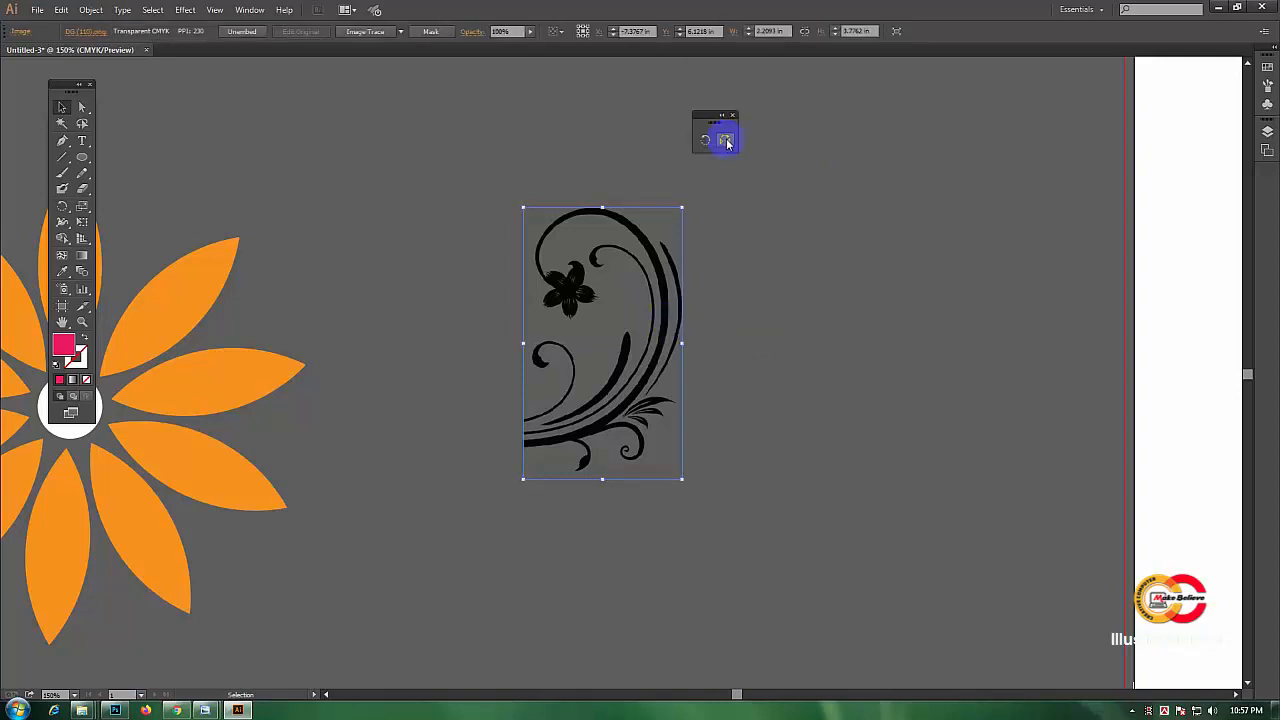
pyautogui.click(725, 141)
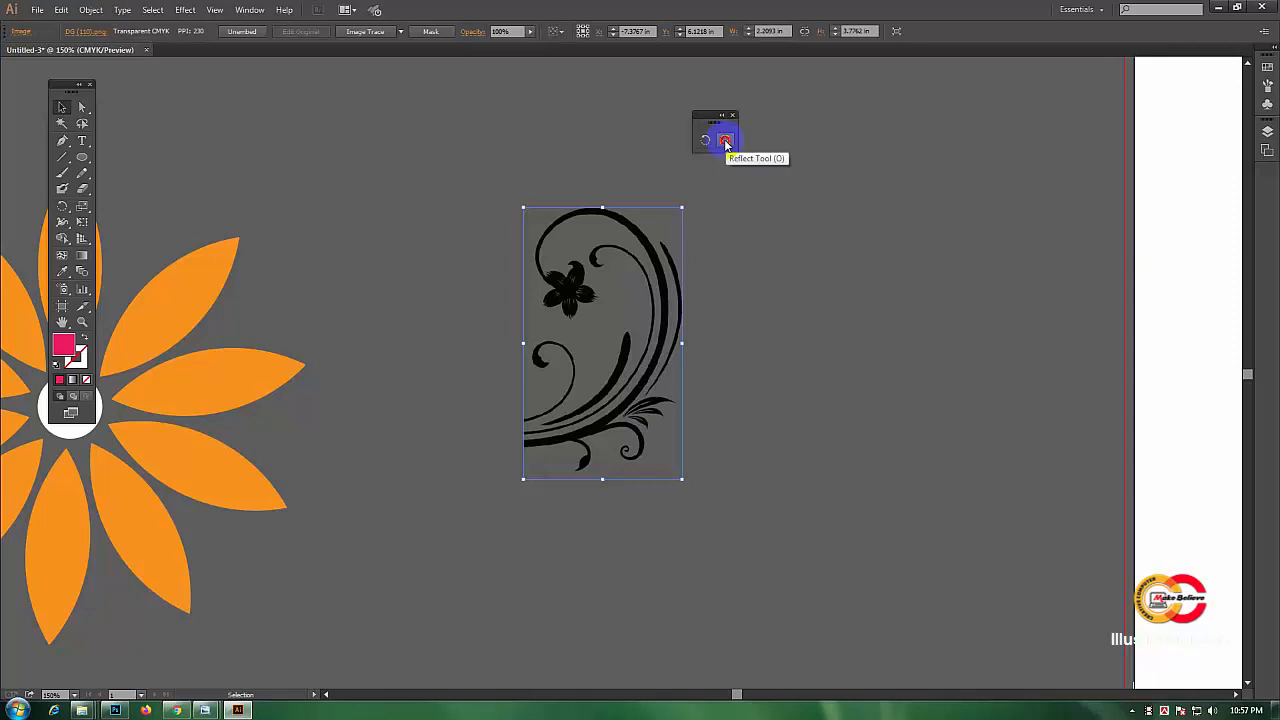
pyautogui.doubleClick(725, 141)
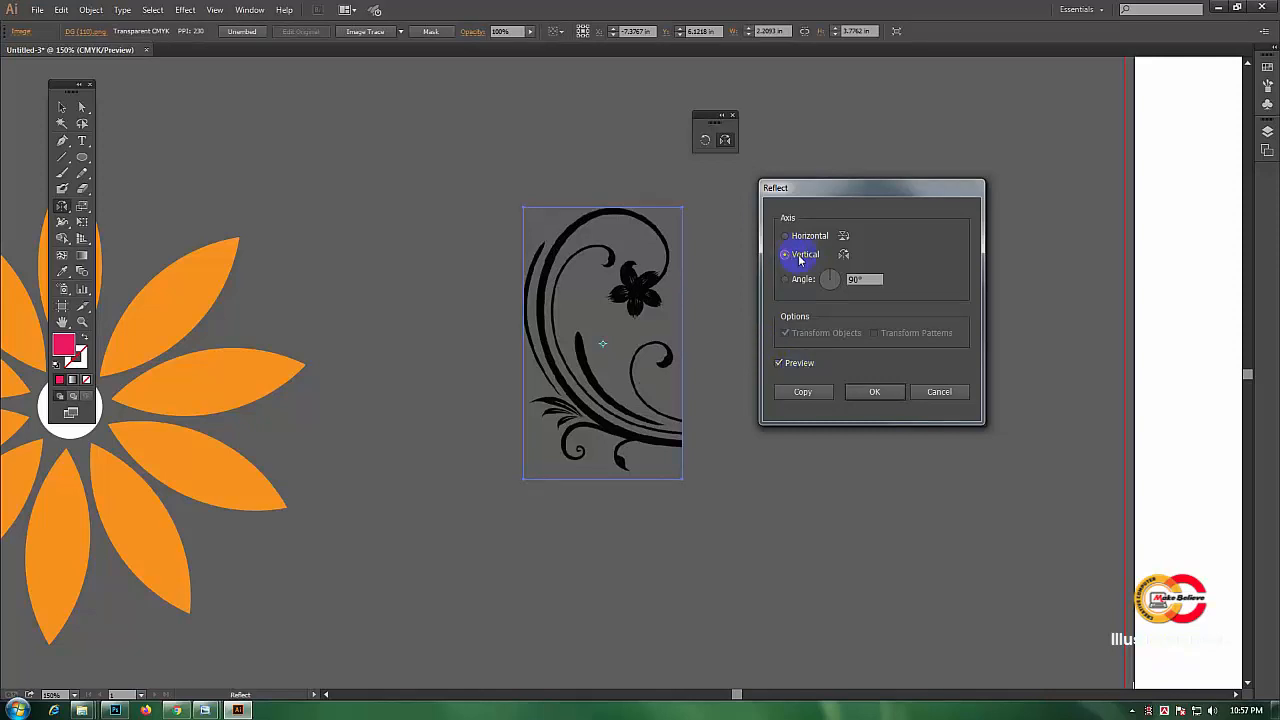
pyautogui.click(780, 366)
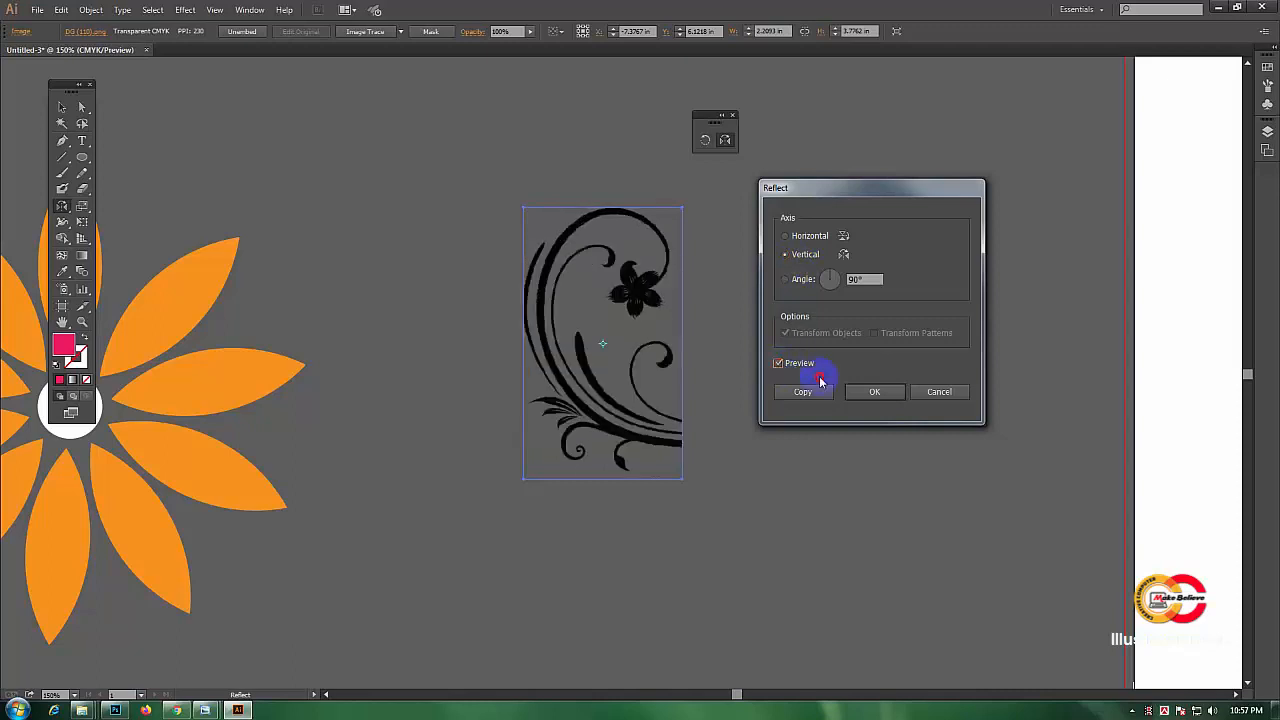
pyautogui.click(808, 392)
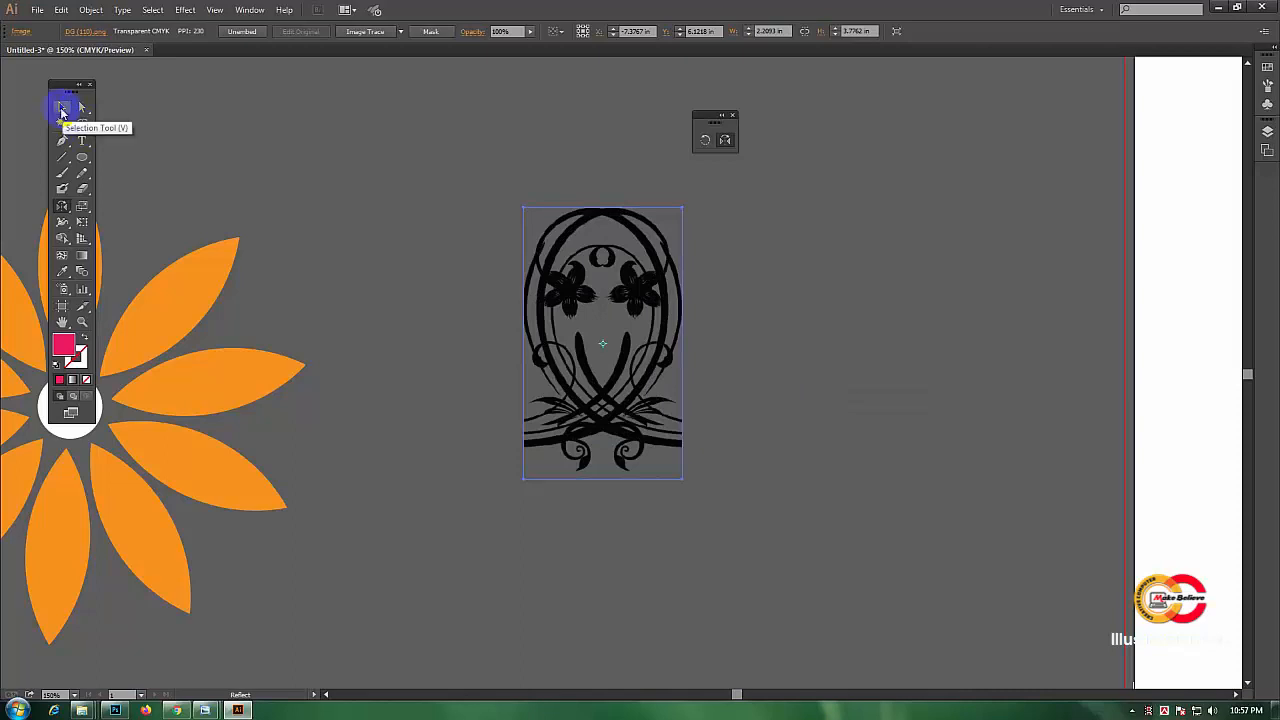
# Step: Move the reflected flourish copy to the right so the two mirror each other side by side
pyautogui.click(61, 108)
pyautogui.click(648, 312)
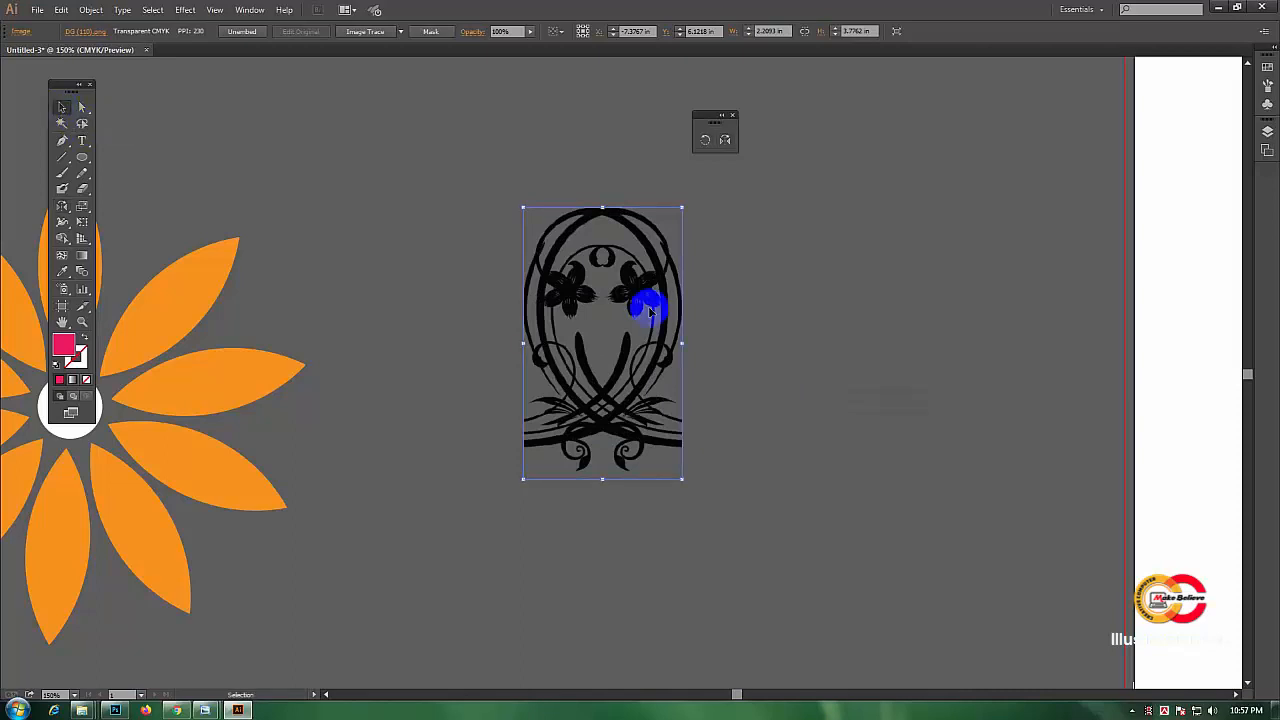
pyautogui.moveTo(652, 312); pyautogui.dragTo(829, 297)
pyautogui.click(663, 282)
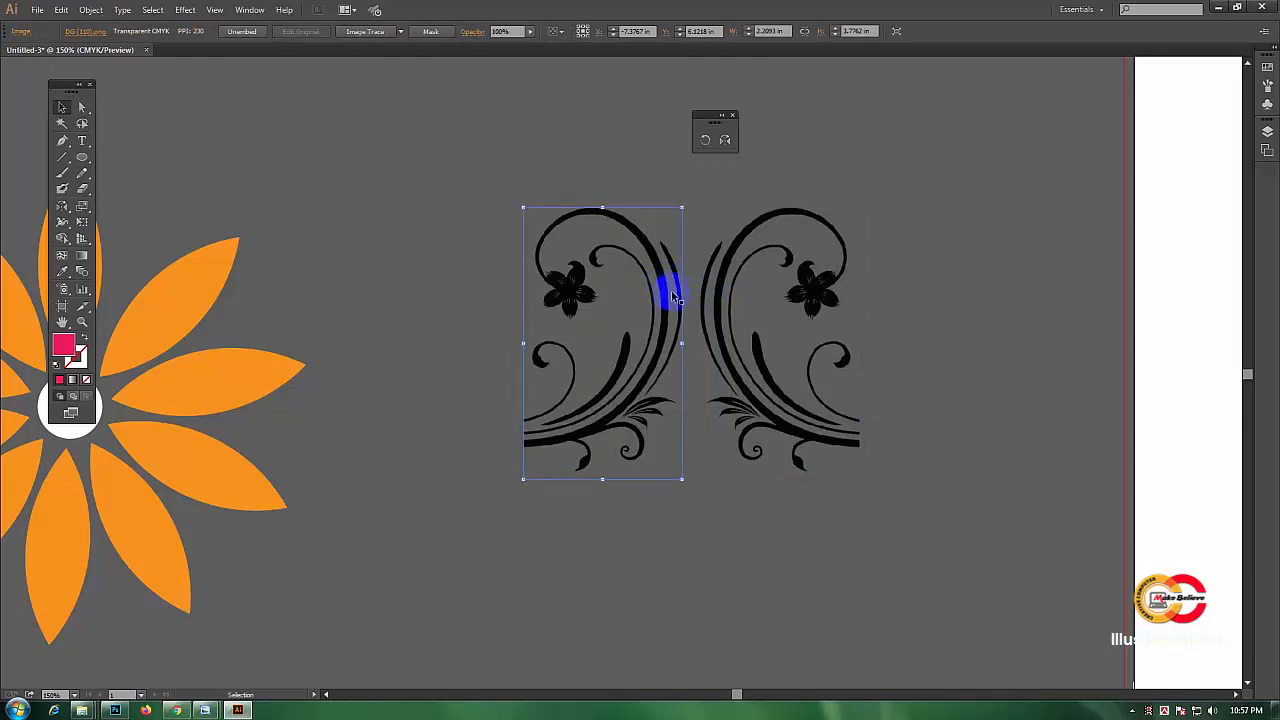
pyautogui.click(809, 308)
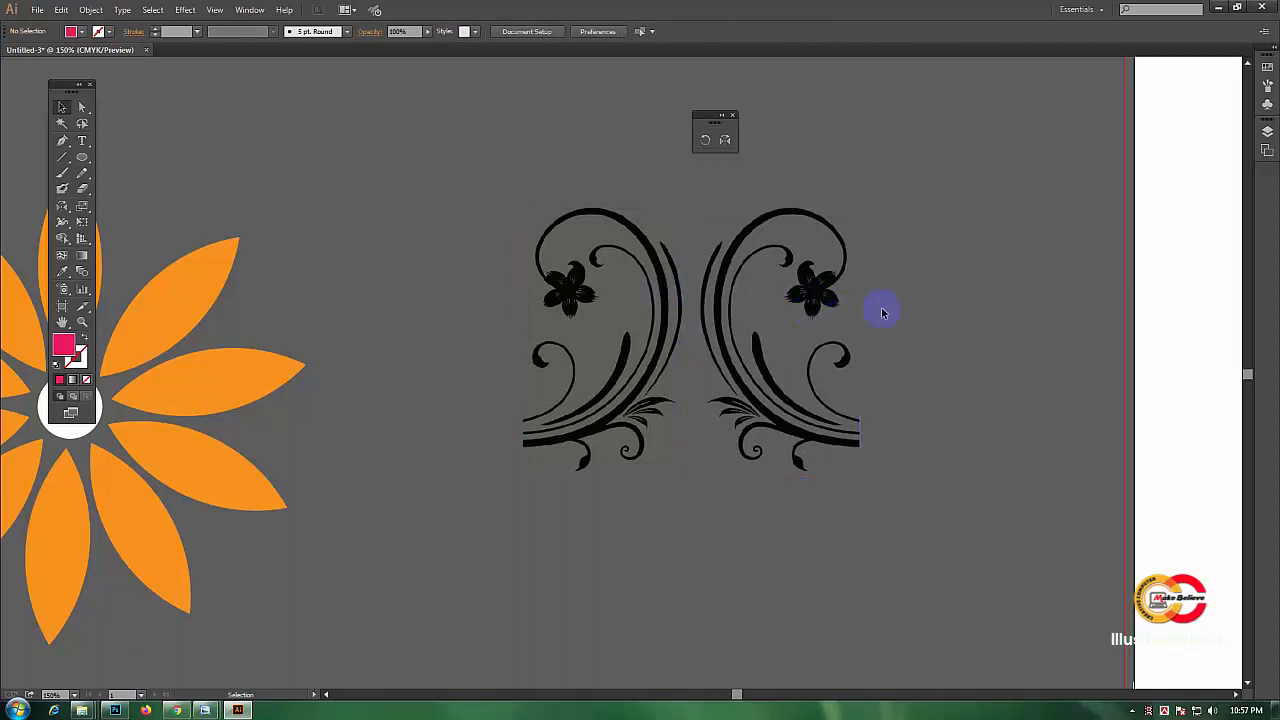
pyautogui.click(840, 315)
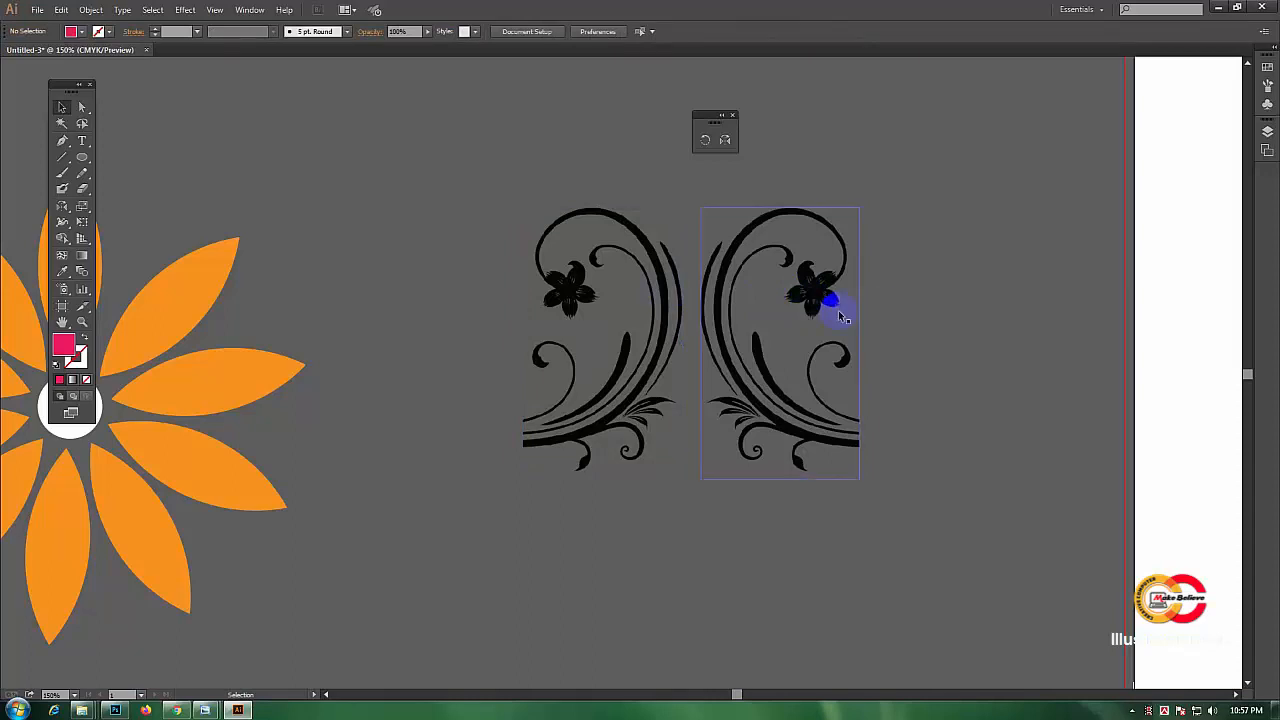